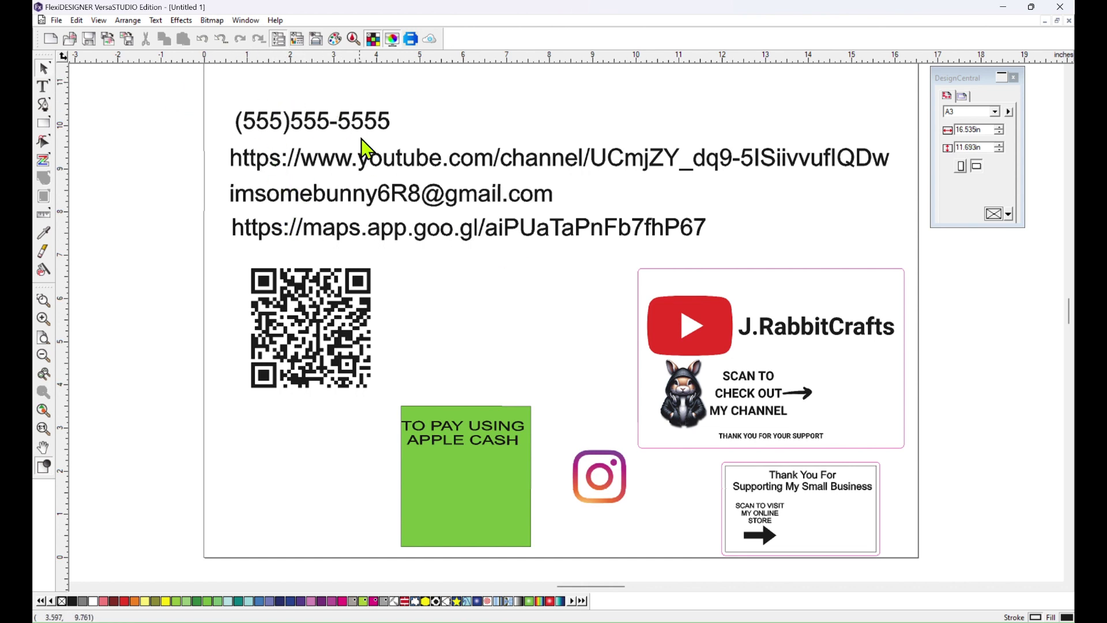
Convert the phone number text to a QR code with Text to QR Code and drag it above the YouTube link
click(42, 86)
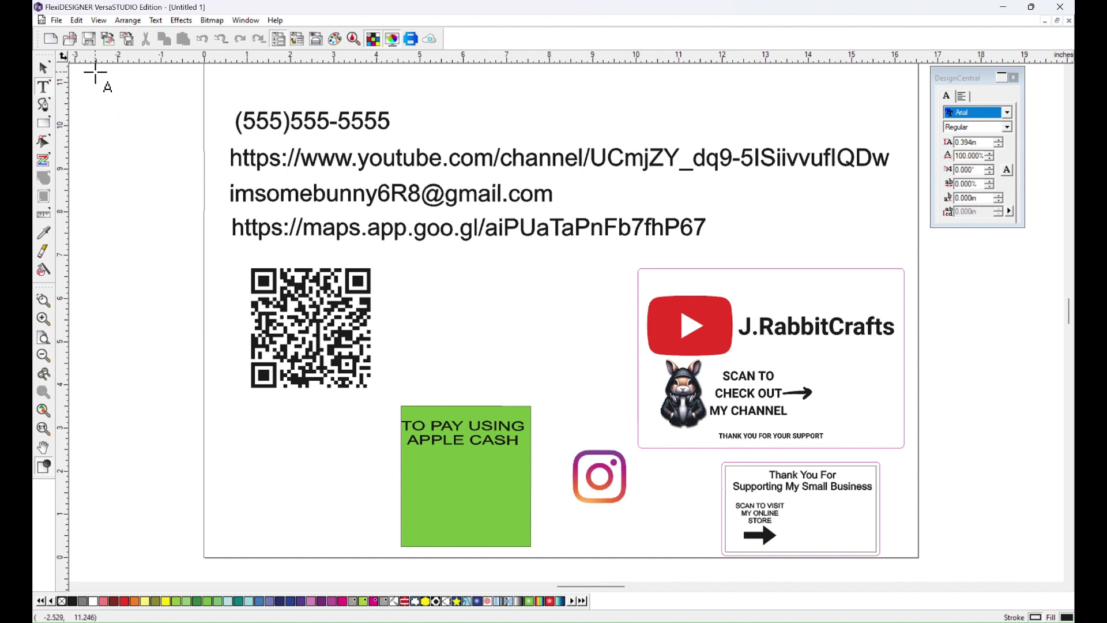
click(43, 69)
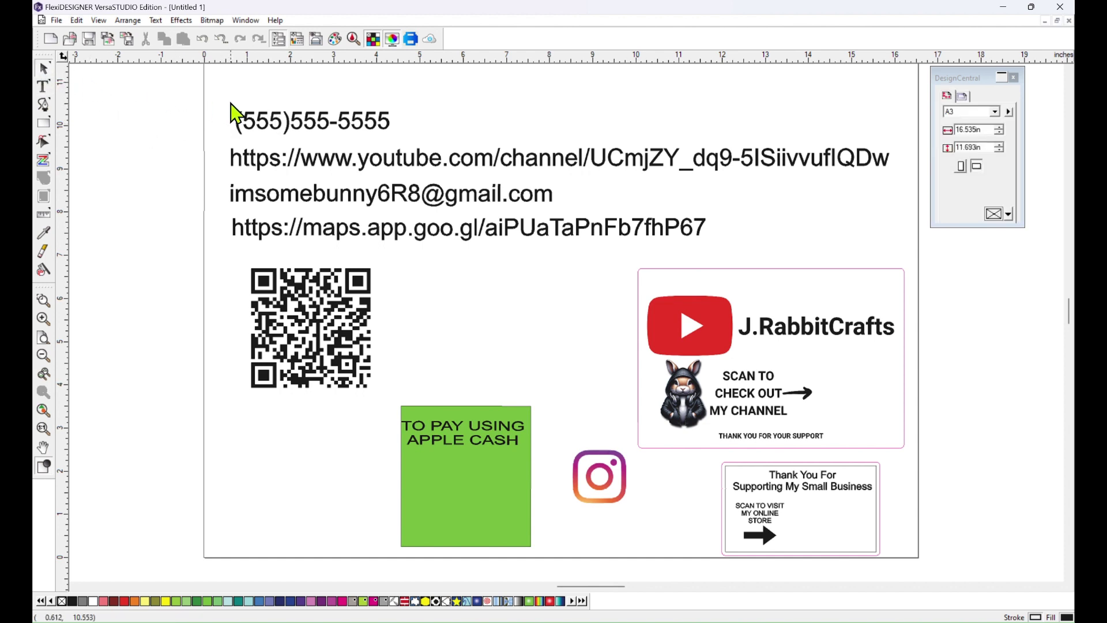
click(289, 119)
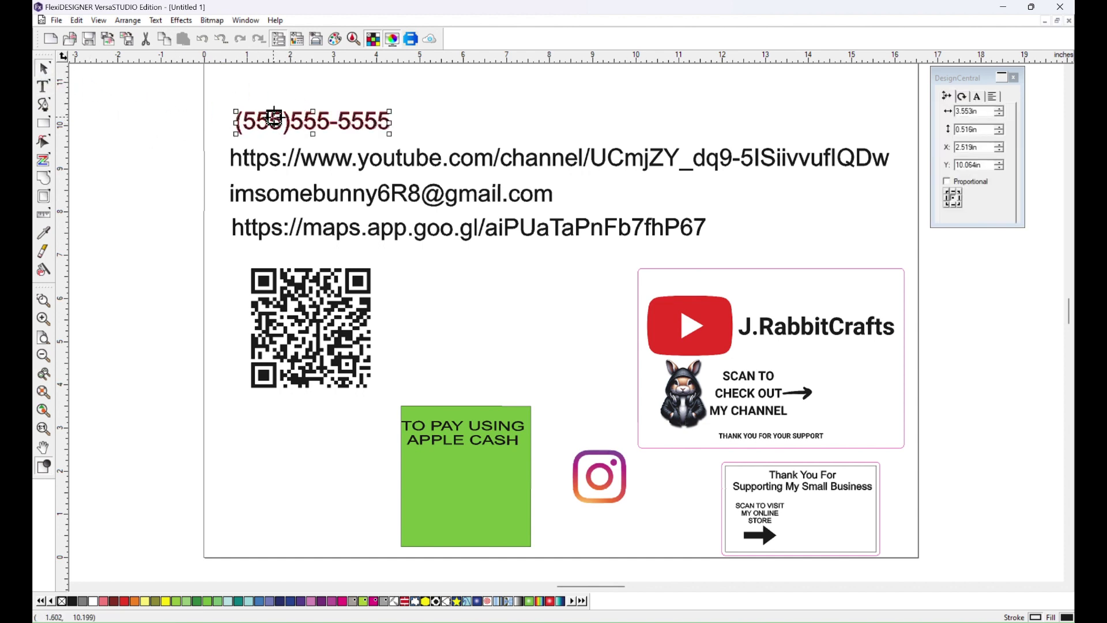
click(156, 20)
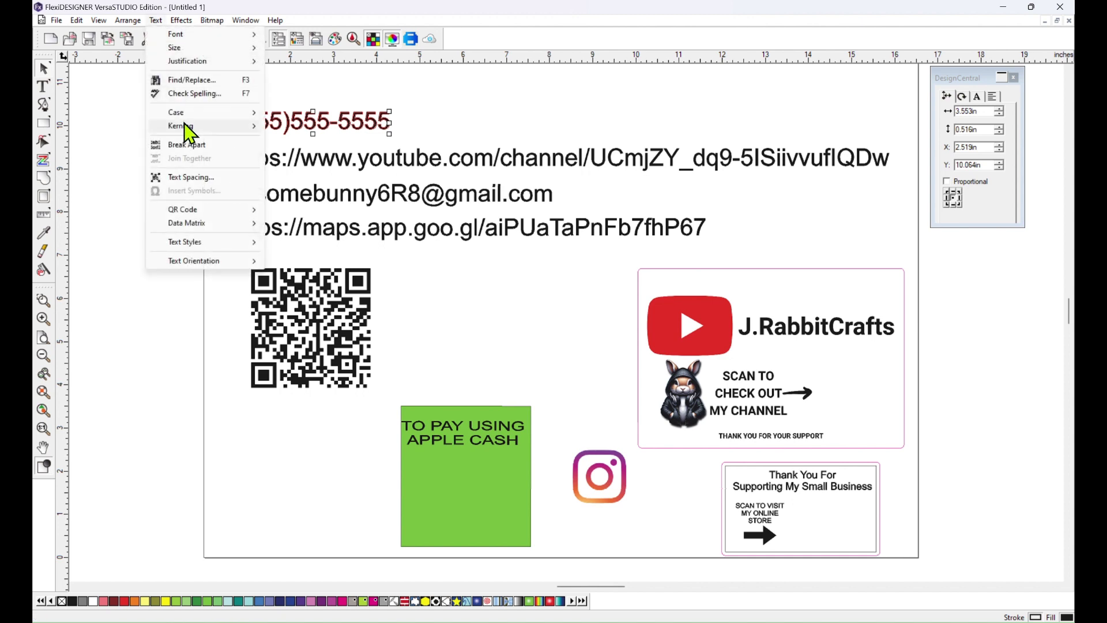
mouse_move(183, 210)
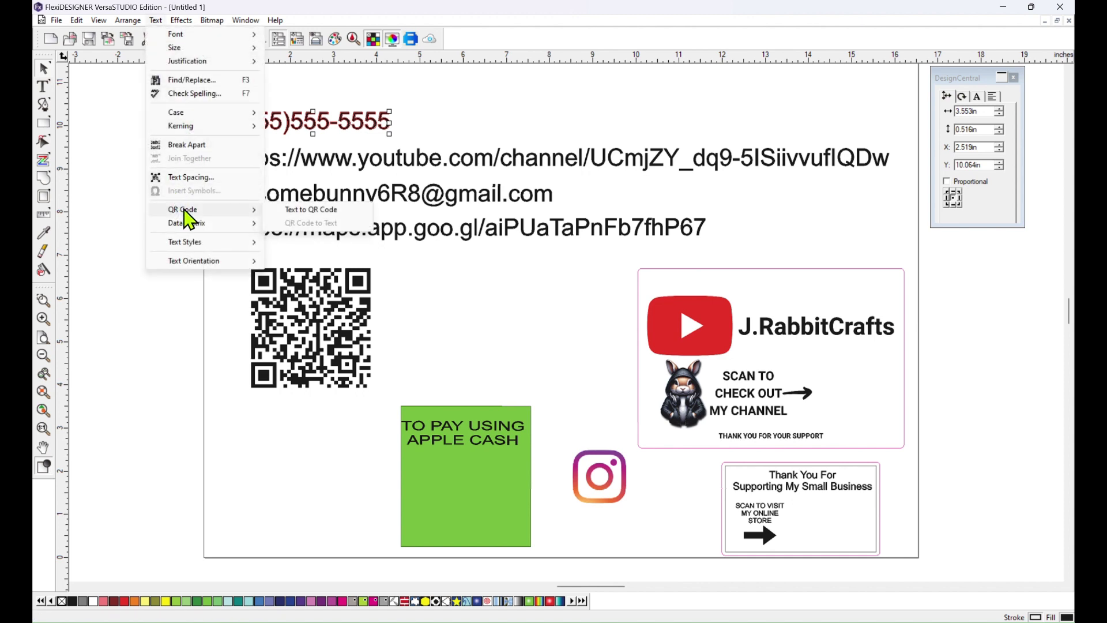
click(314, 210)
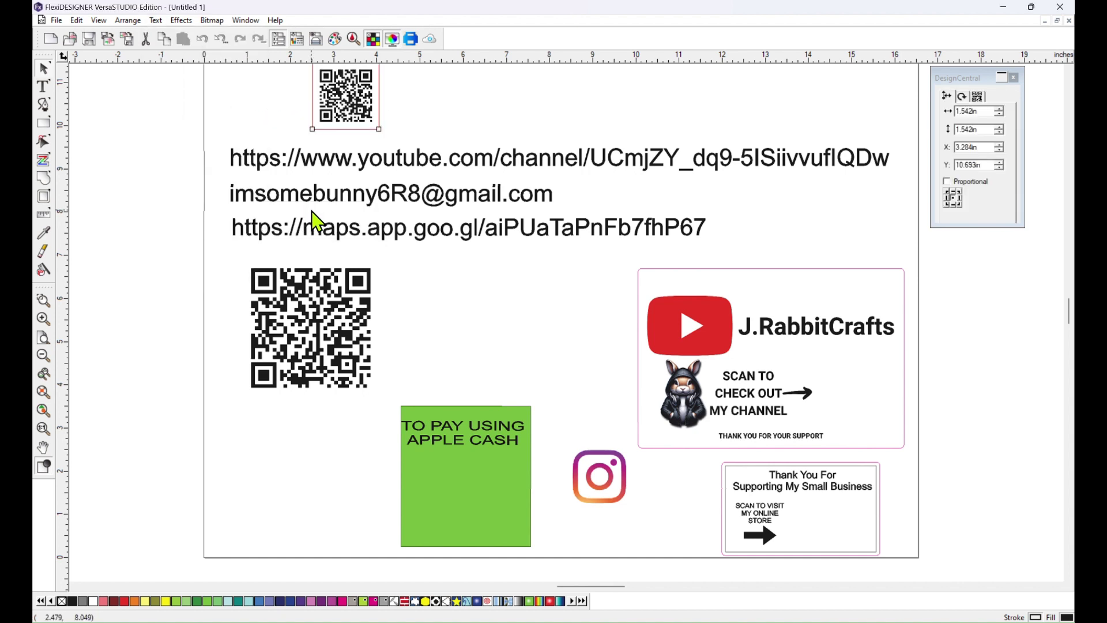
drag(351, 96, 479, 112)
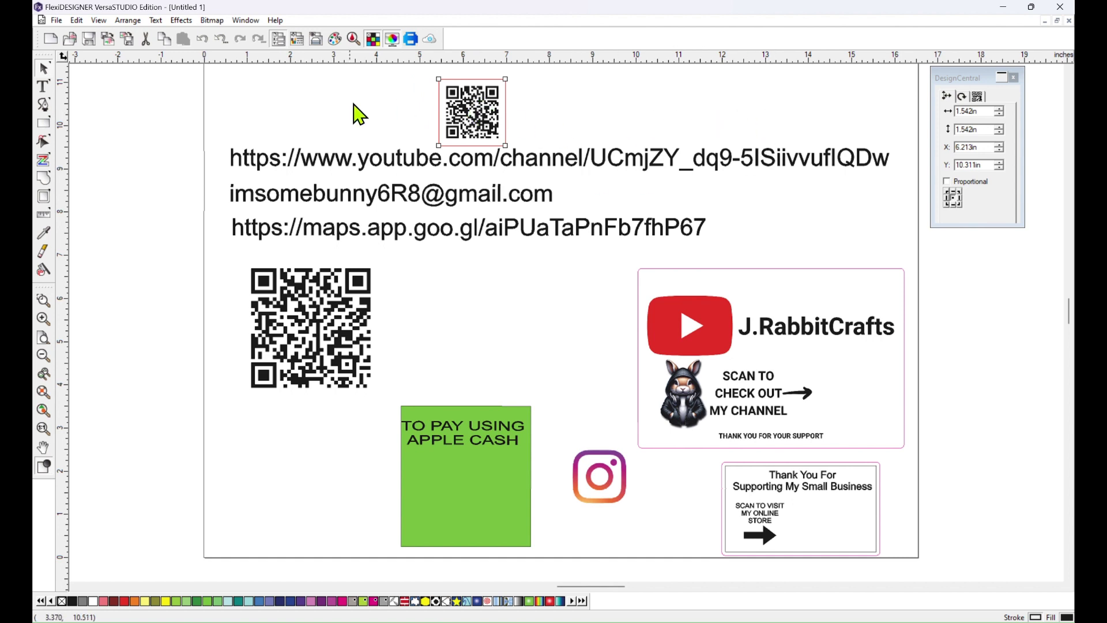
Switch the phone QR code's type from Web URL to Phone number, then to SMS message
click(959, 76)
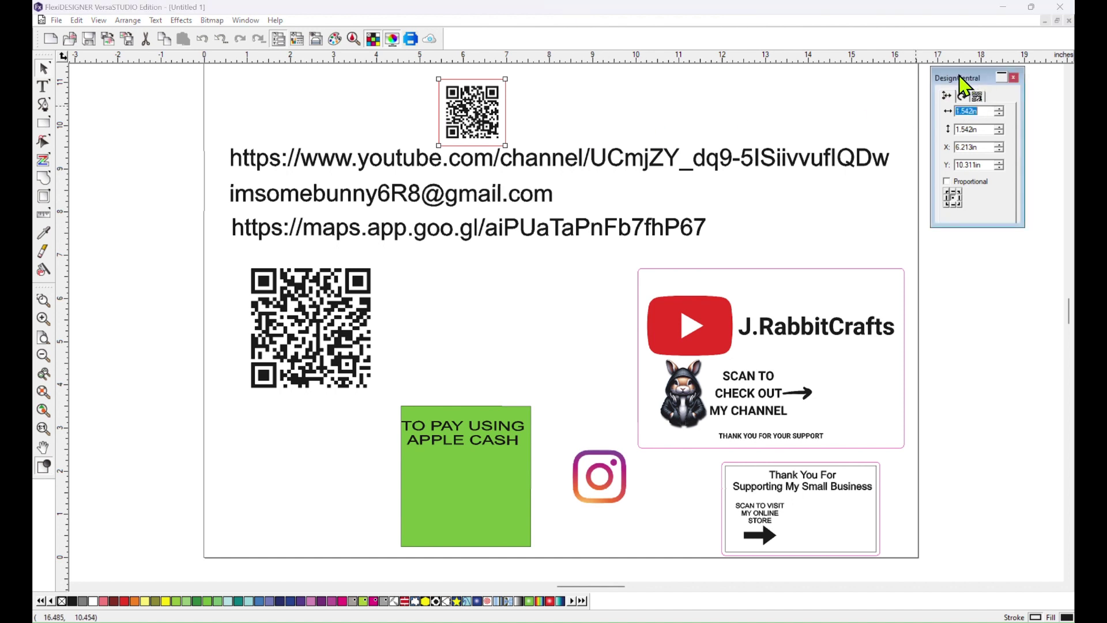
drag(959, 75, 760, 81)
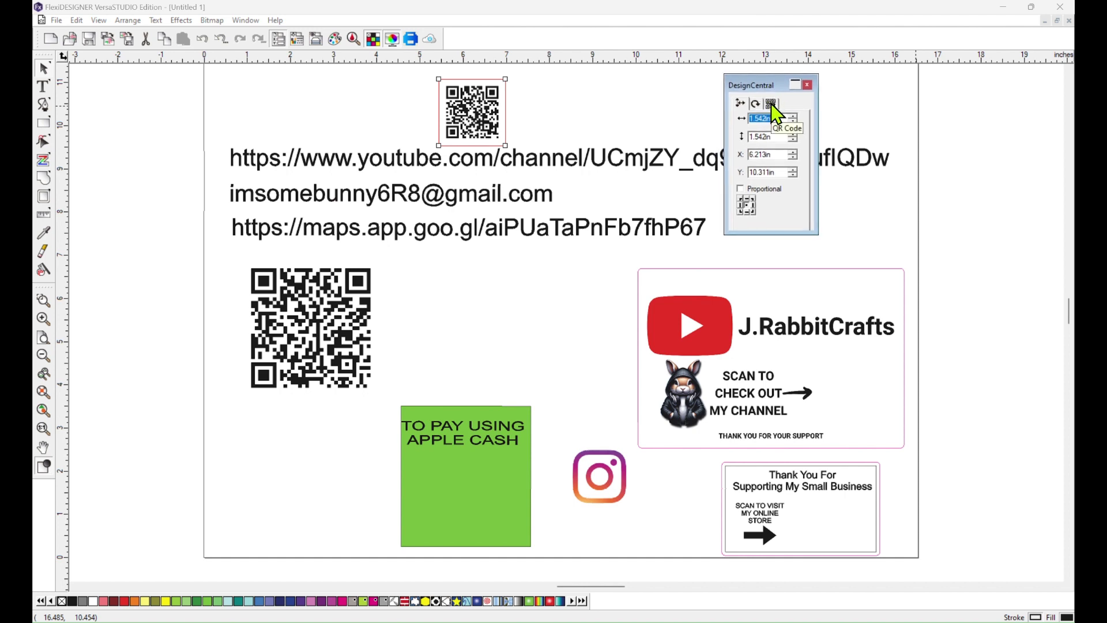
click(770, 104)
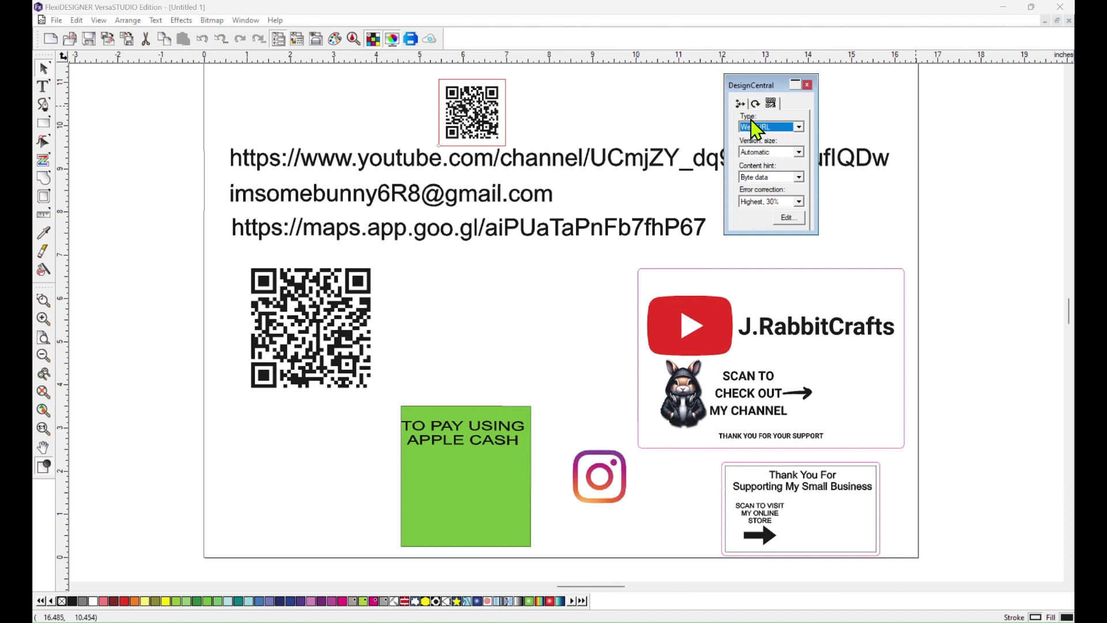
click(798, 127)
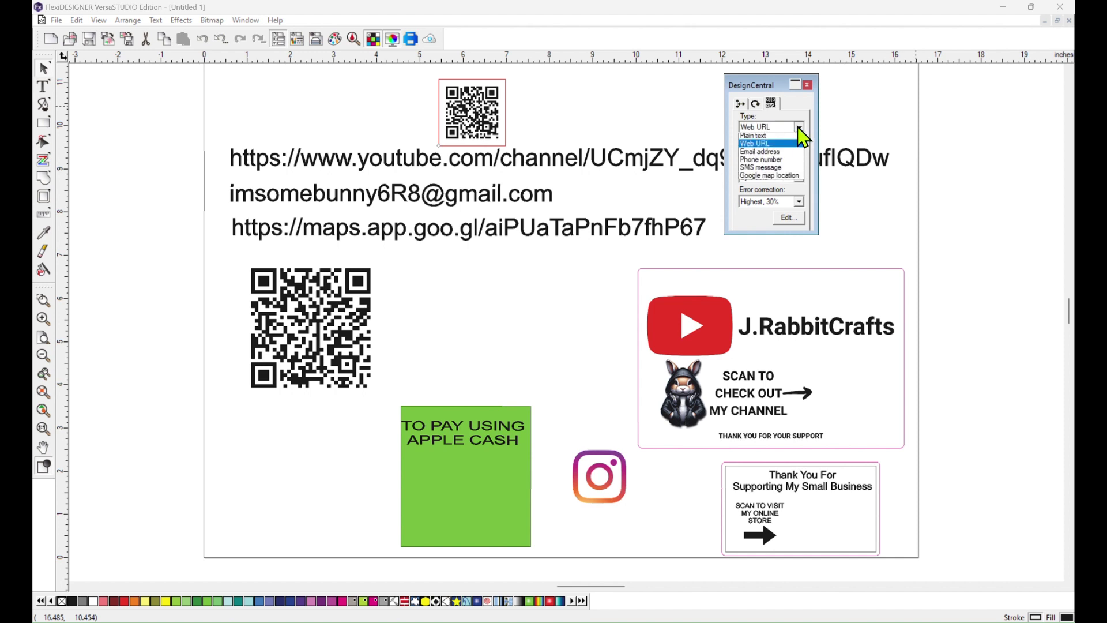
click(770, 162)
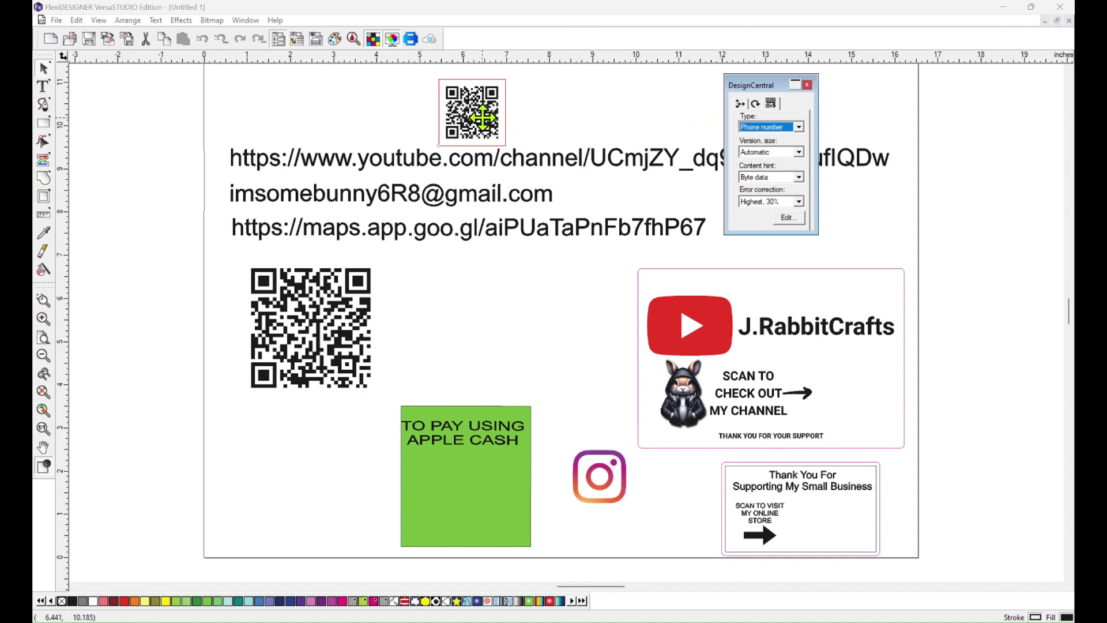
click(799, 127)
click(773, 168)
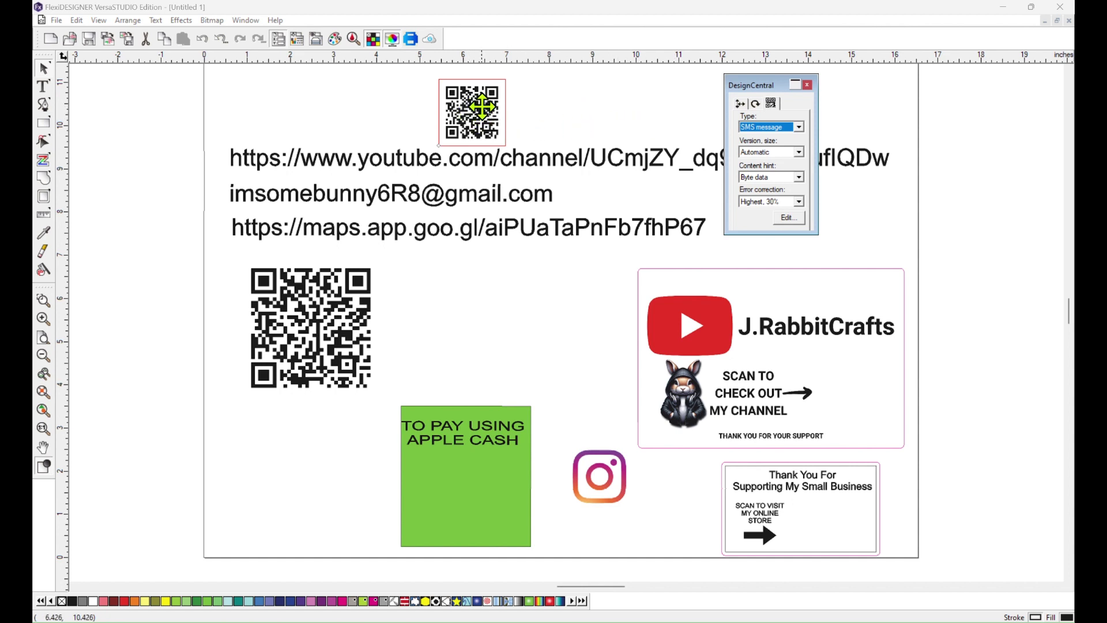
Move the phone QR code beside the green APPLE CASH sign, then centre its heading and shift the sign up
drag(472, 108, 380, 473)
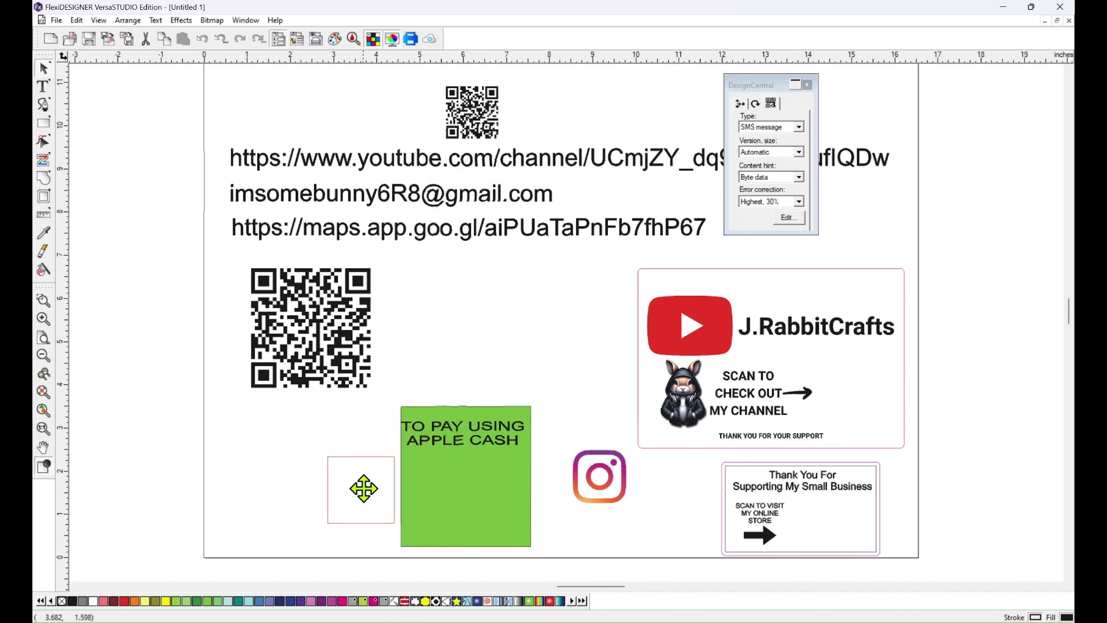
drag(364, 488, 362, 490)
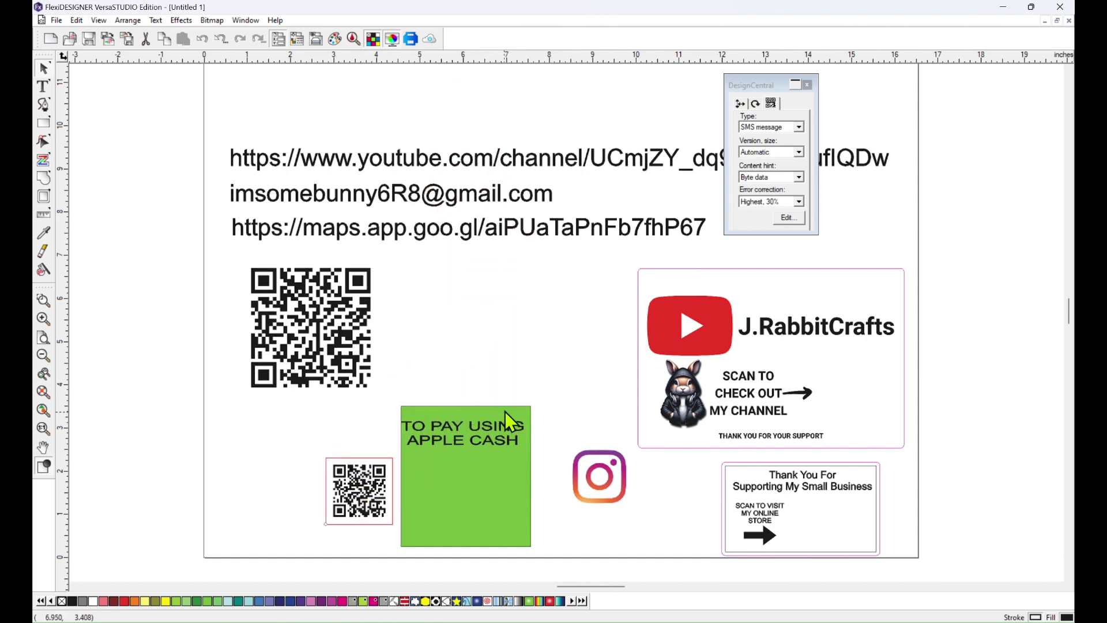
scroll(503, 369, down, 3)
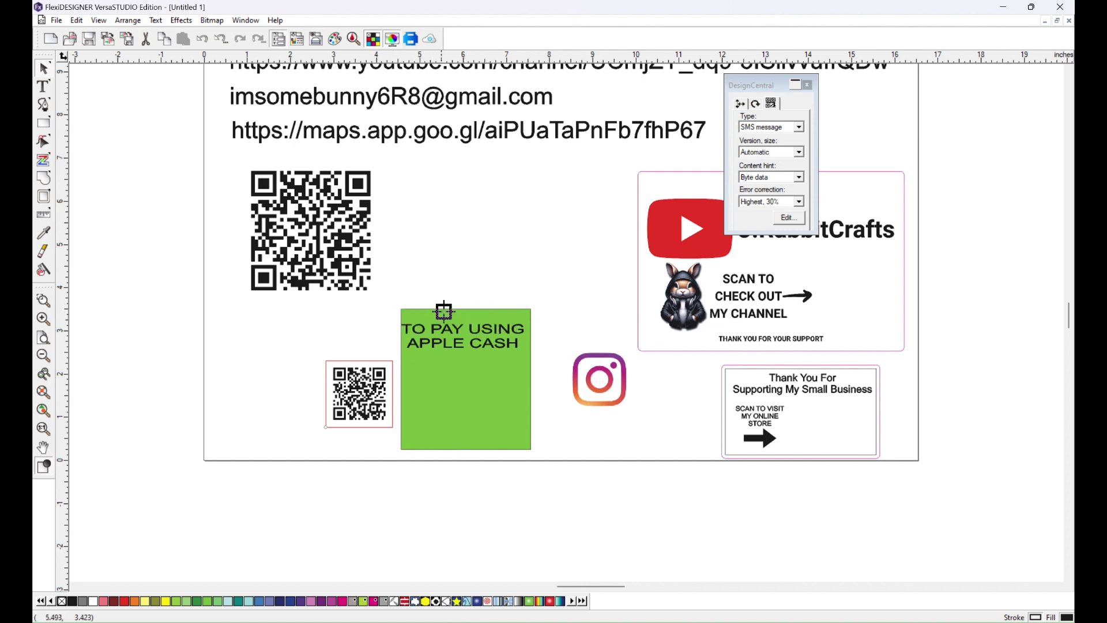
drag(395, 305, 554, 468)
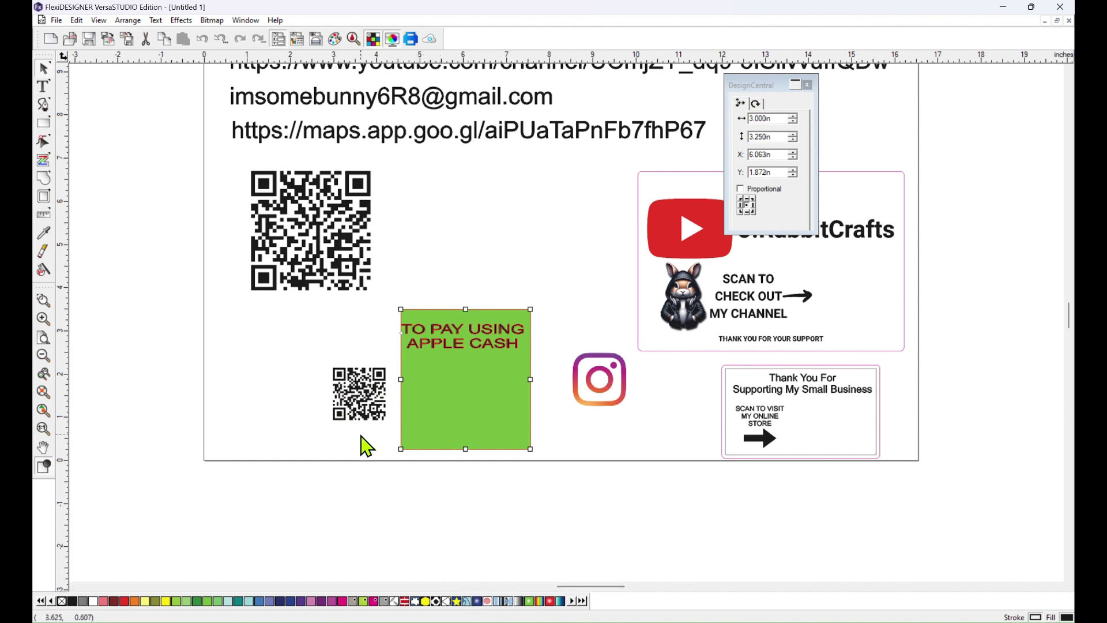
key(ctrl+shift+c)
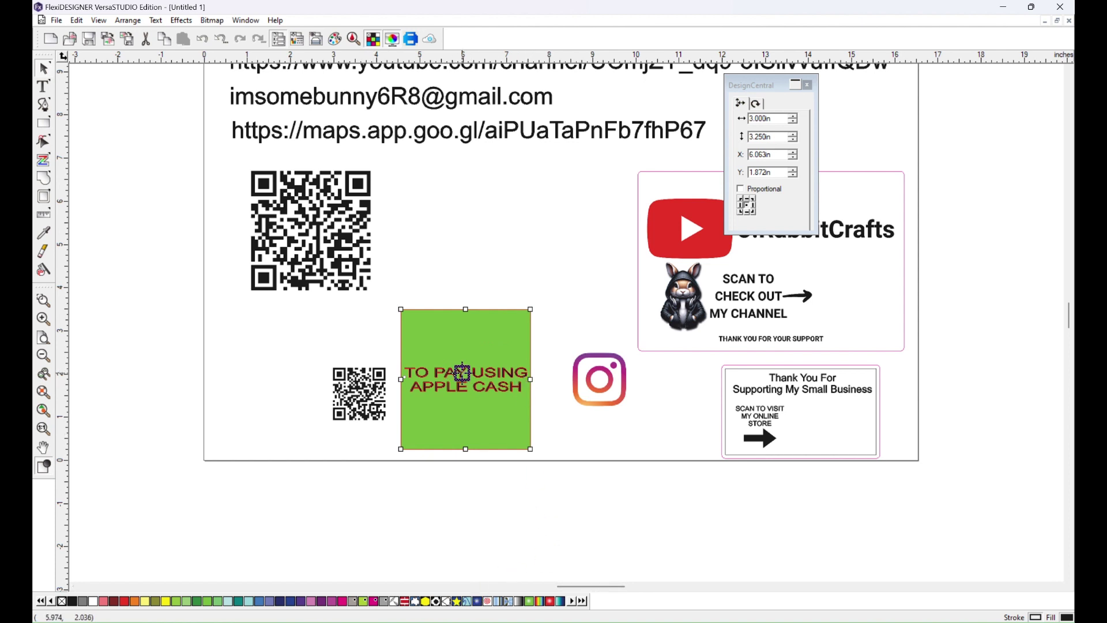
drag(462, 373, 461, 263)
Return the heading to the sign's top and place the QR code inside, beneath it
click(407, 314)
drag(358, 410, 466, 371)
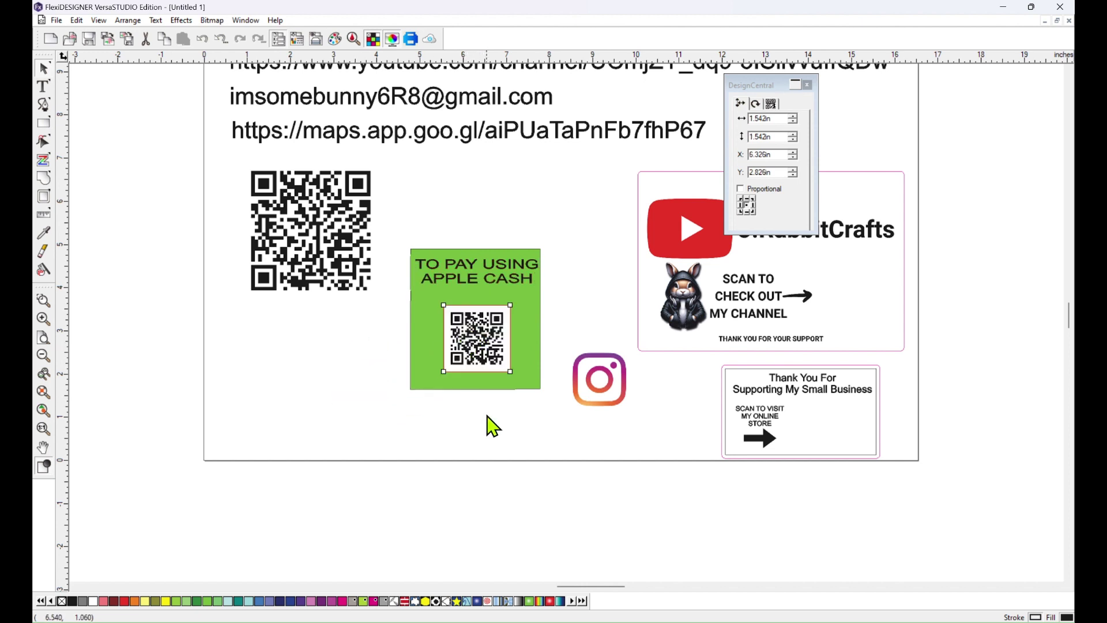
scroll(455, 318, up, 4)
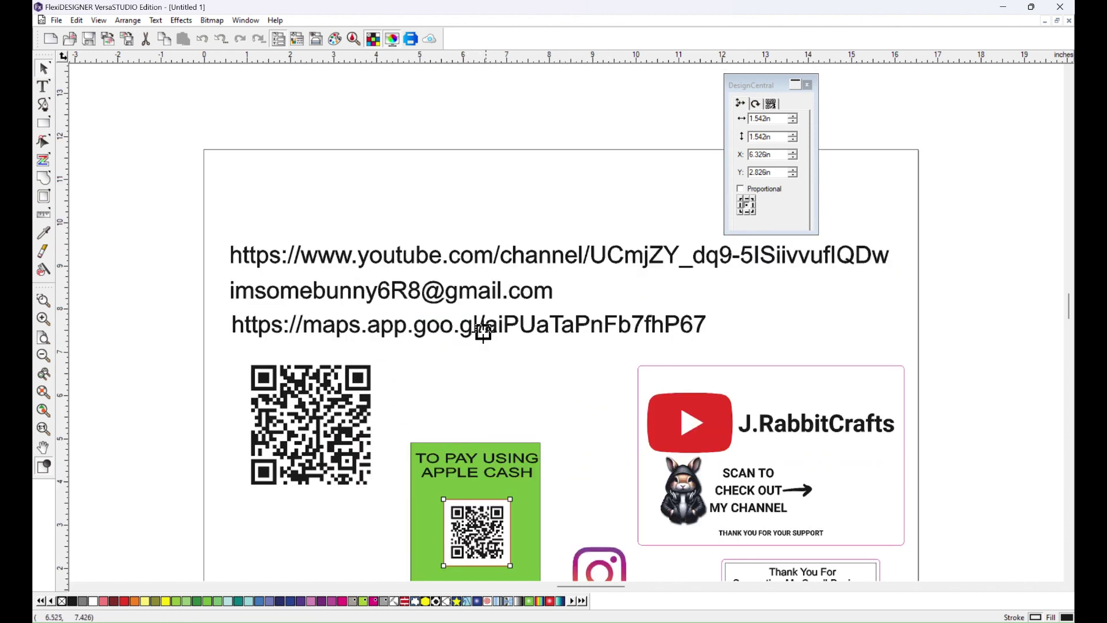
scroll(565, 429, down, 2)
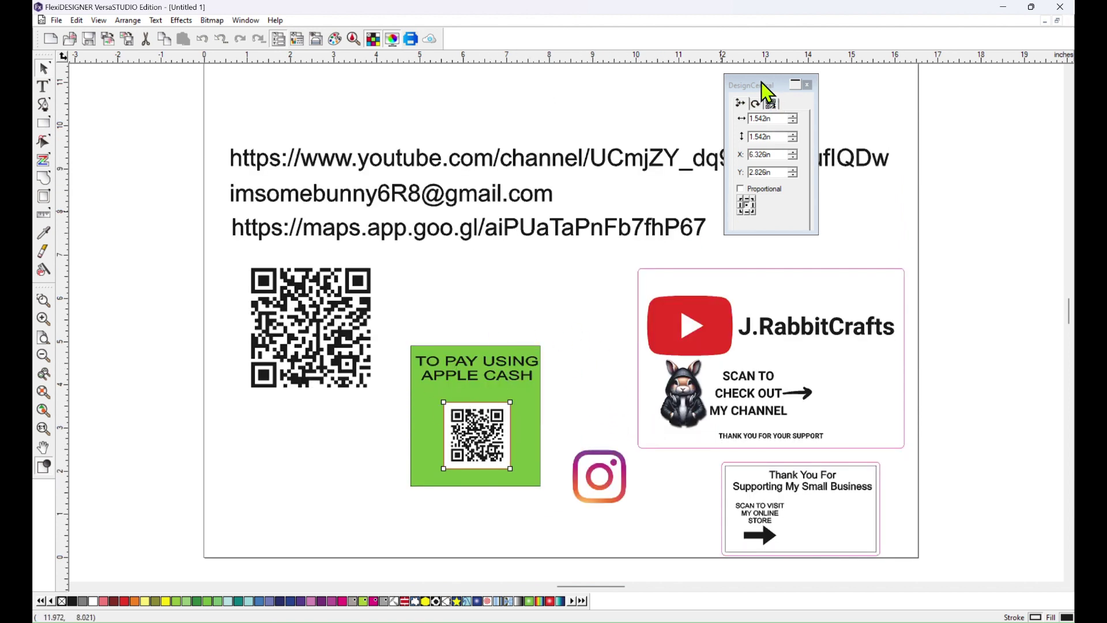
drag(762, 84, 900, 90)
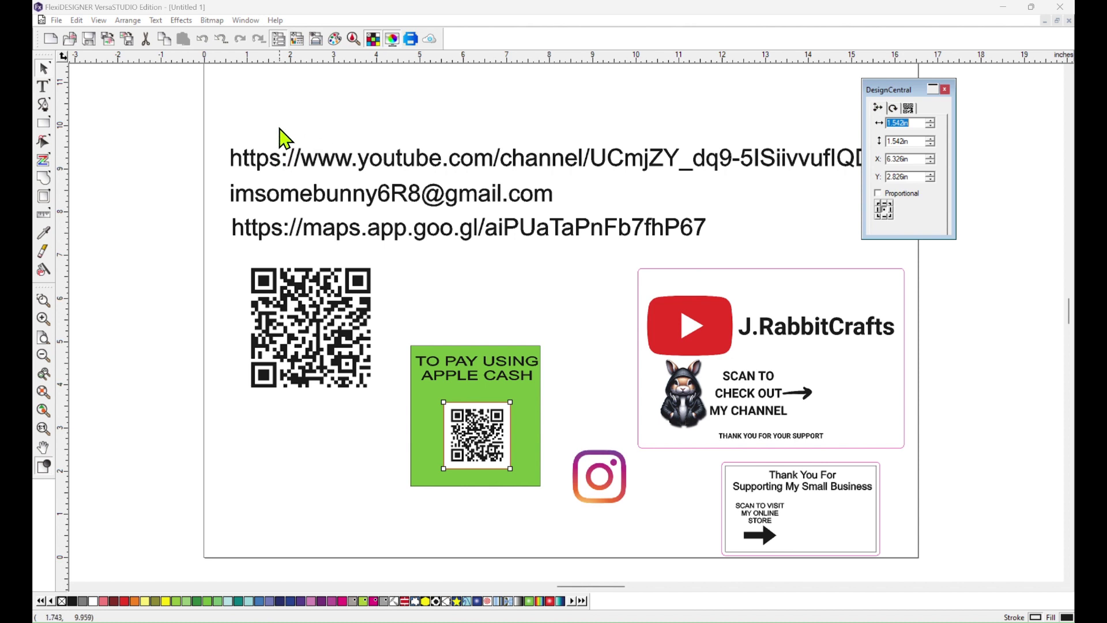
Convert the YouTube link text into a QR code and set its type to Web URL
click(298, 158)
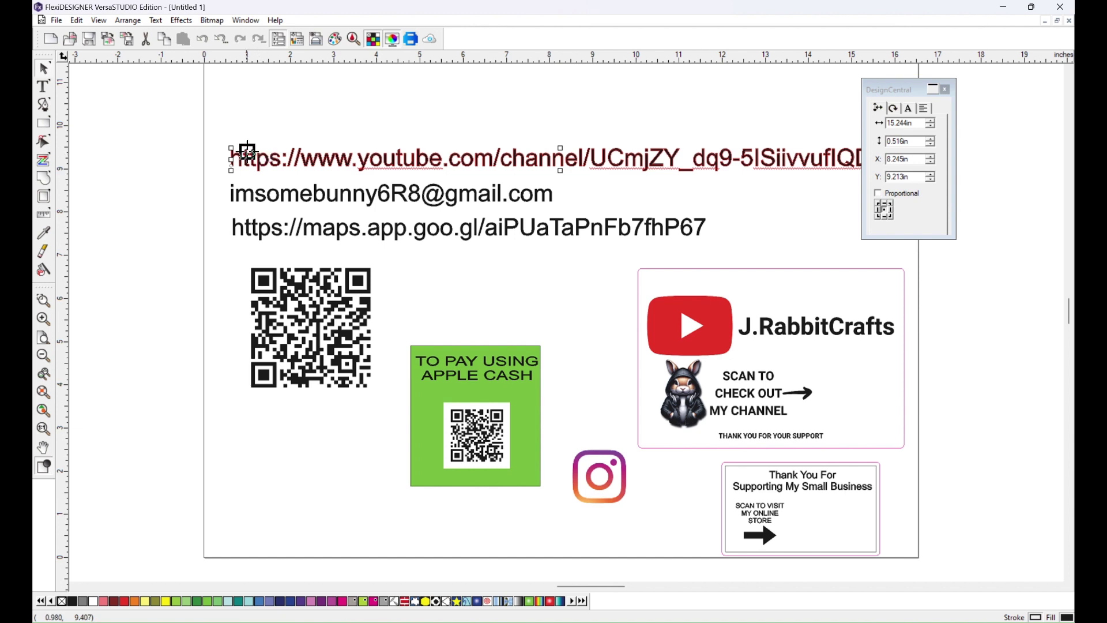
click(157, 21)
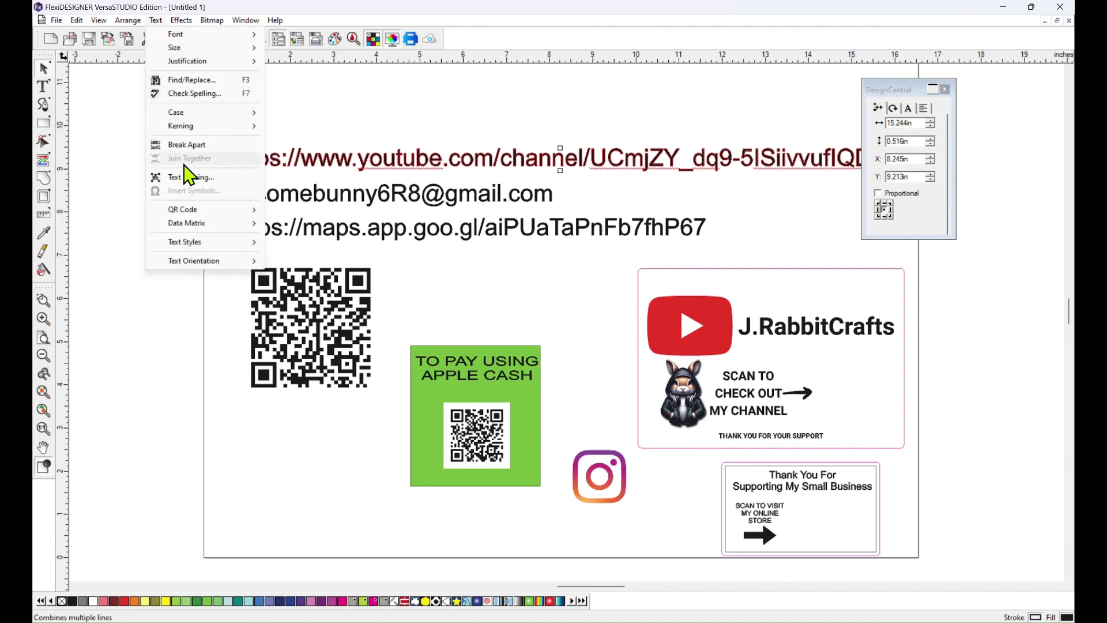
mouse_move(182, 212)
click(306, 210)
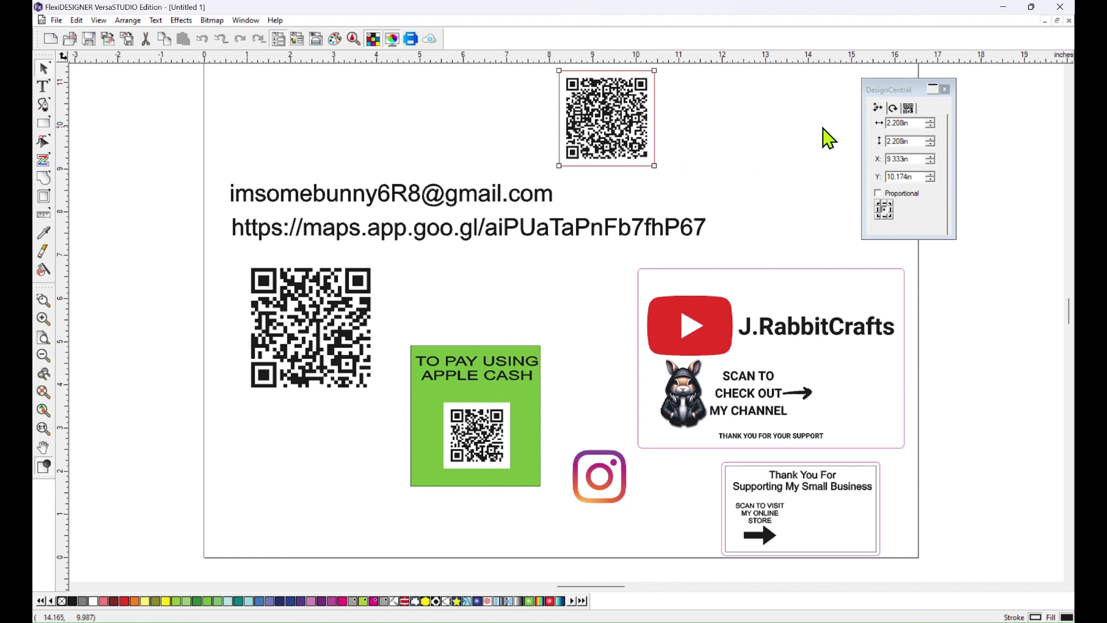
click(908, 110)
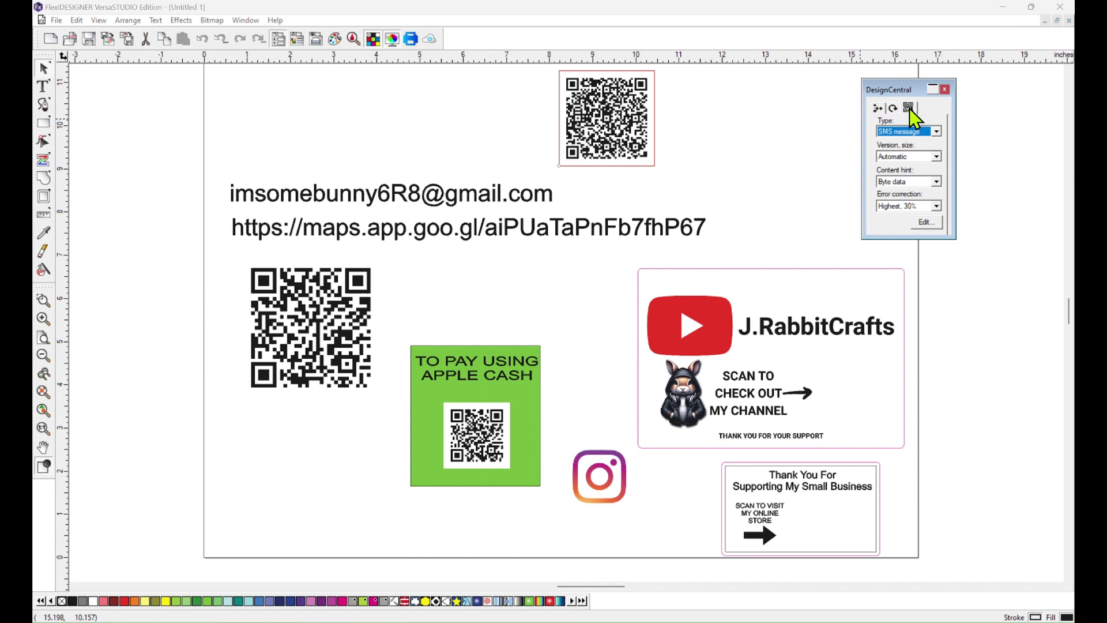
click(936, 132)
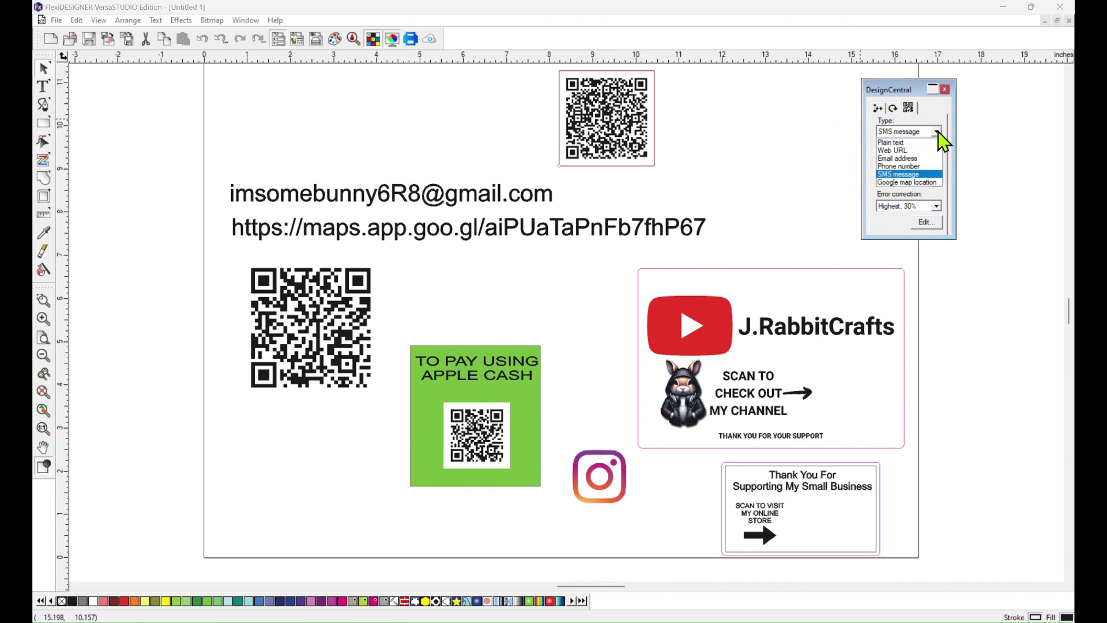
click(899, 150)
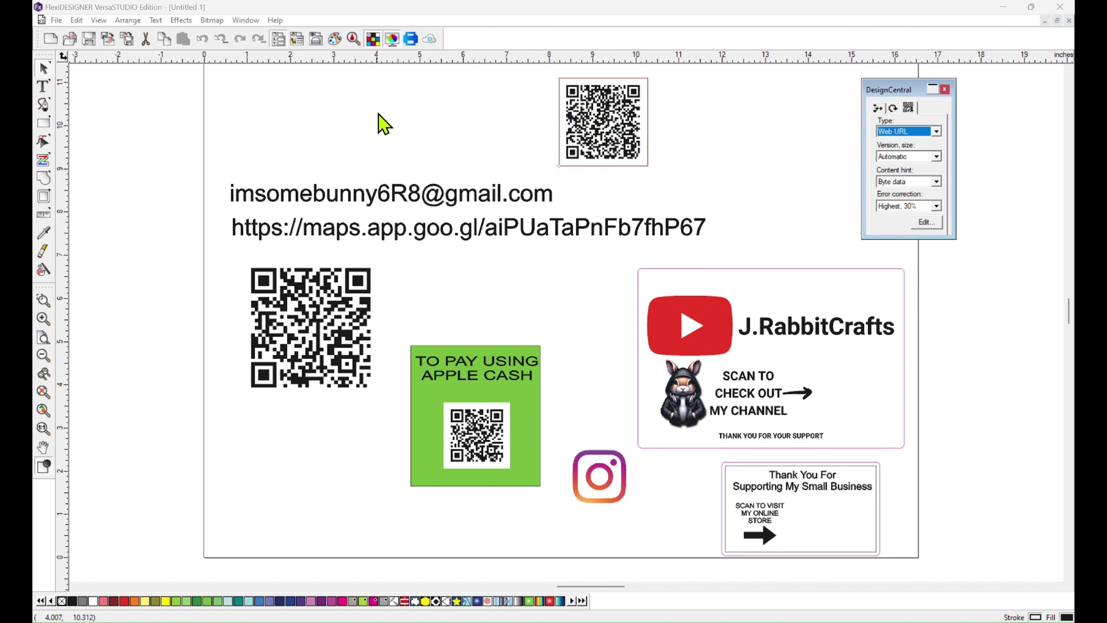
Drag the Web URL QR code onto the J.RabbitCrafts channel sign, right of the arrow
drag(601, 116, 855, 382)
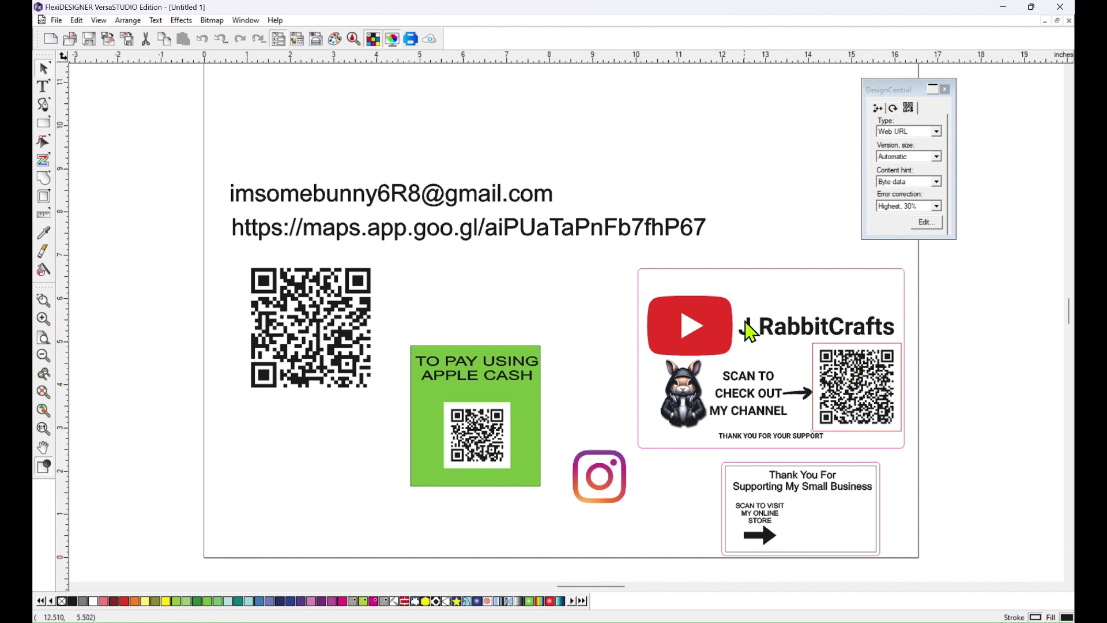
click(854, 398)
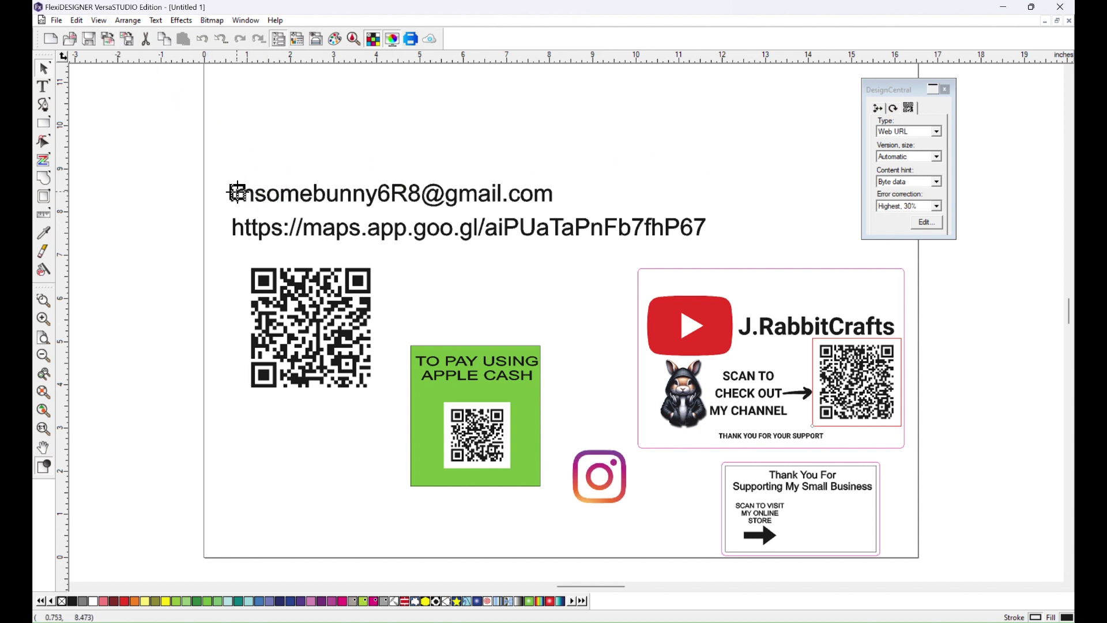
Convert the e-mail text into a QR code and set its type to Email address
click(338, 197)
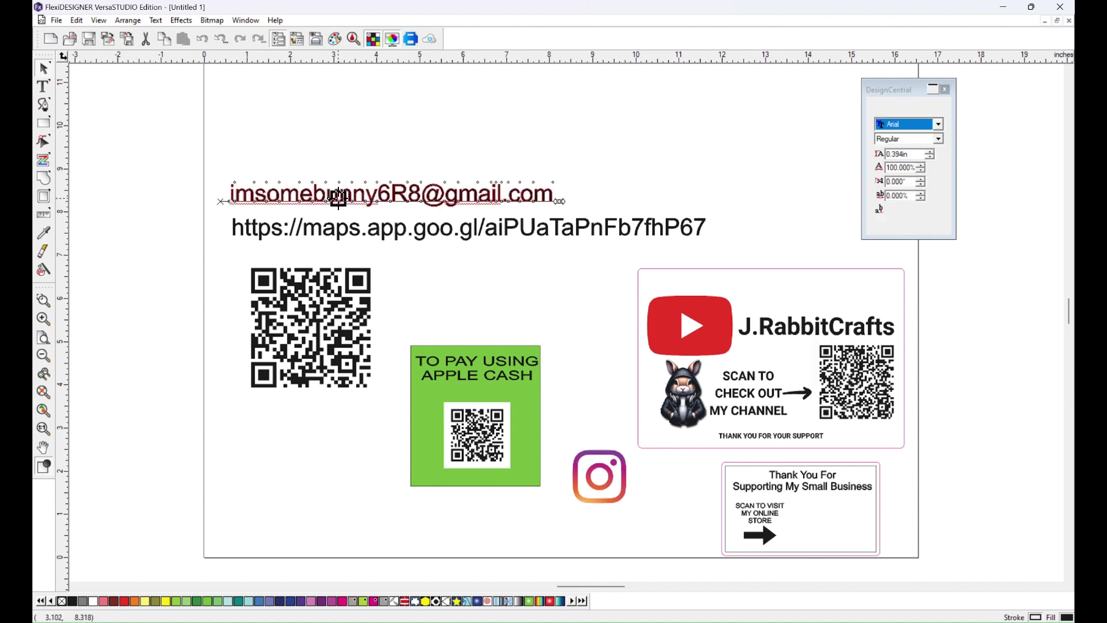
click(156, 20)
mouse_move(216, 211)
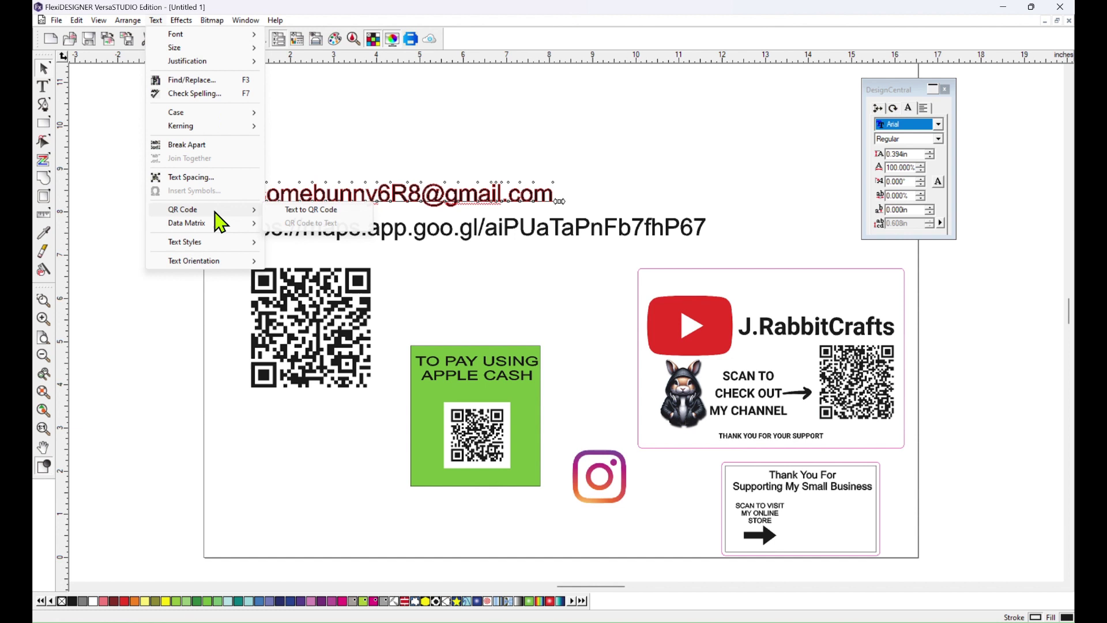
click(296, 211)
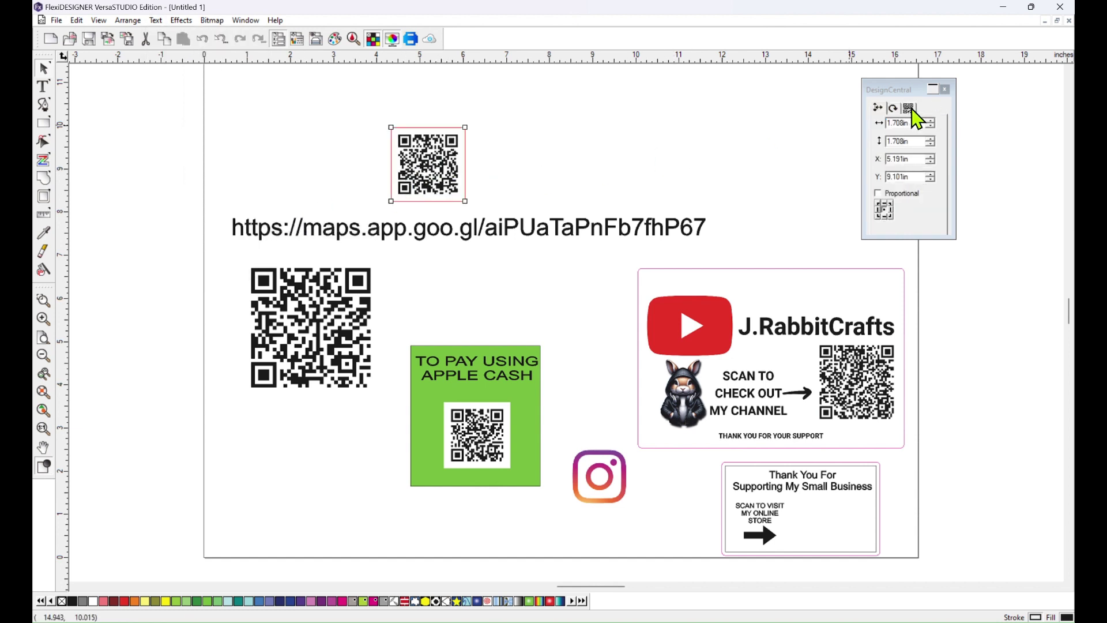
double_click(908, 89)
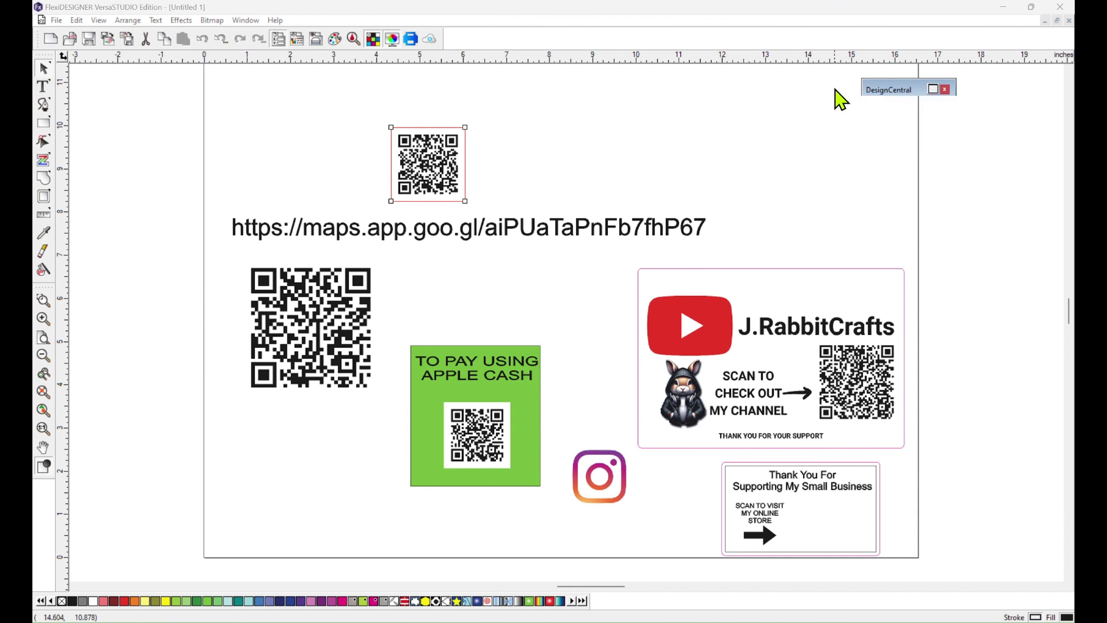
click(934, 89)
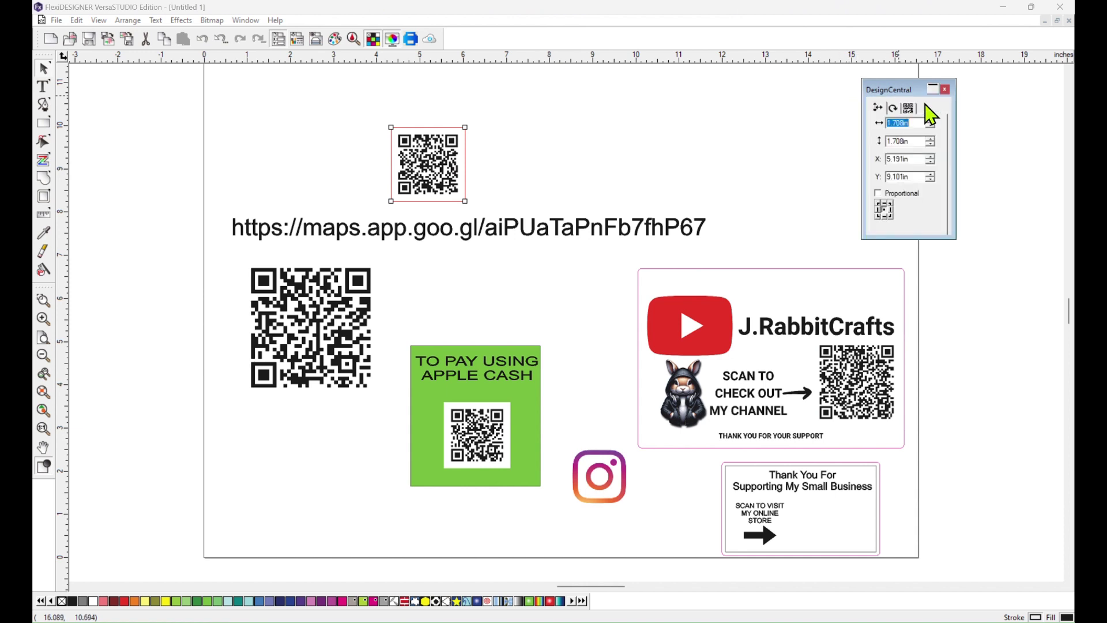
click(910, 109)
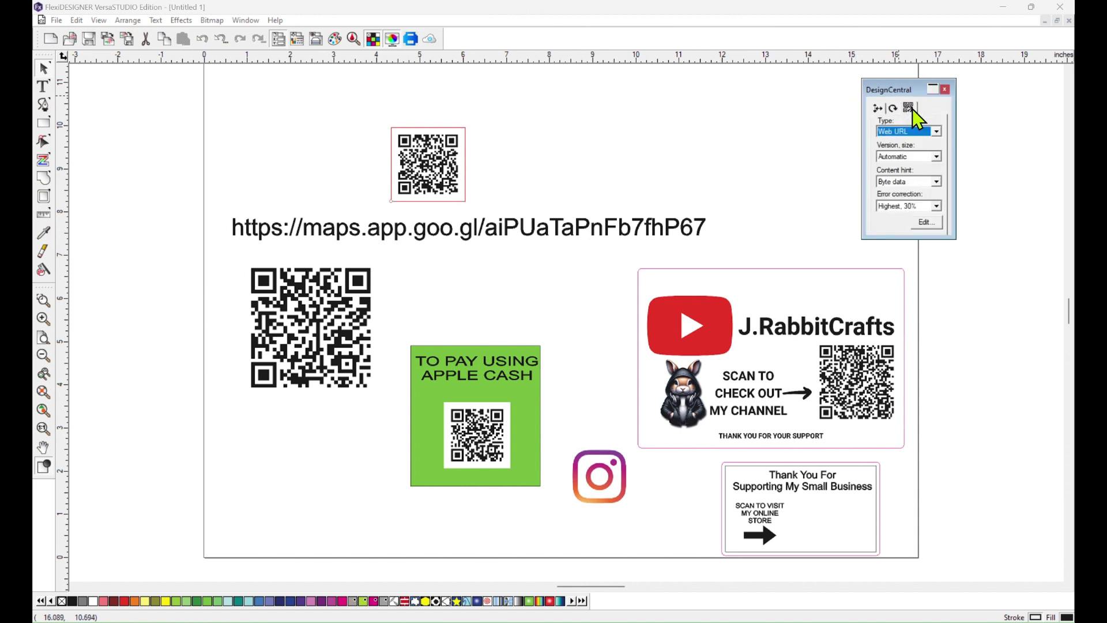
click(937, 132)
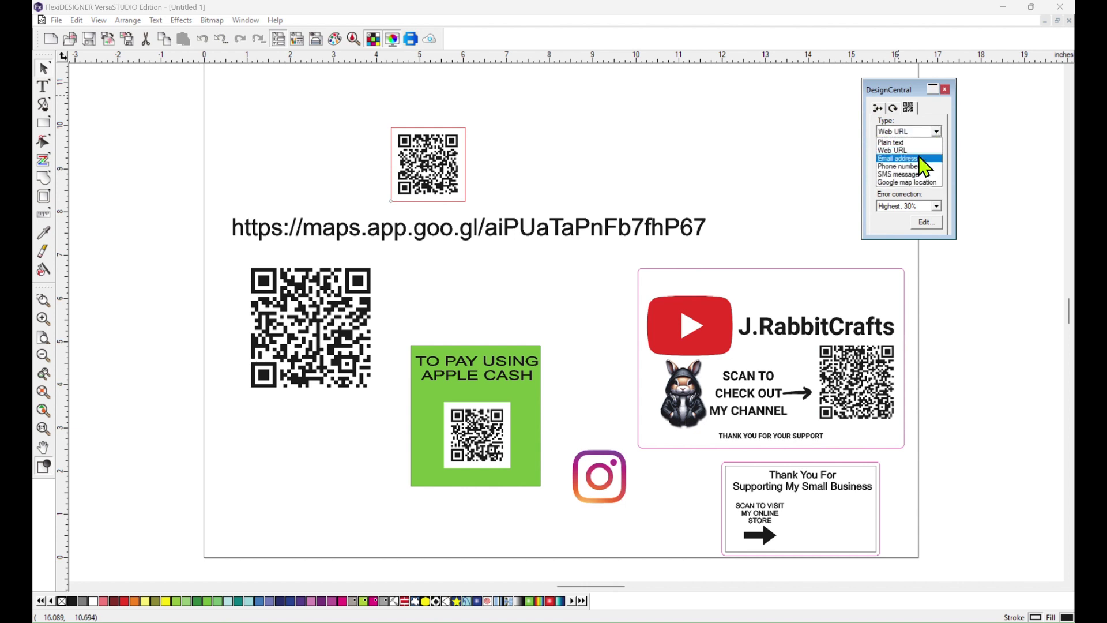
click(919, 163)
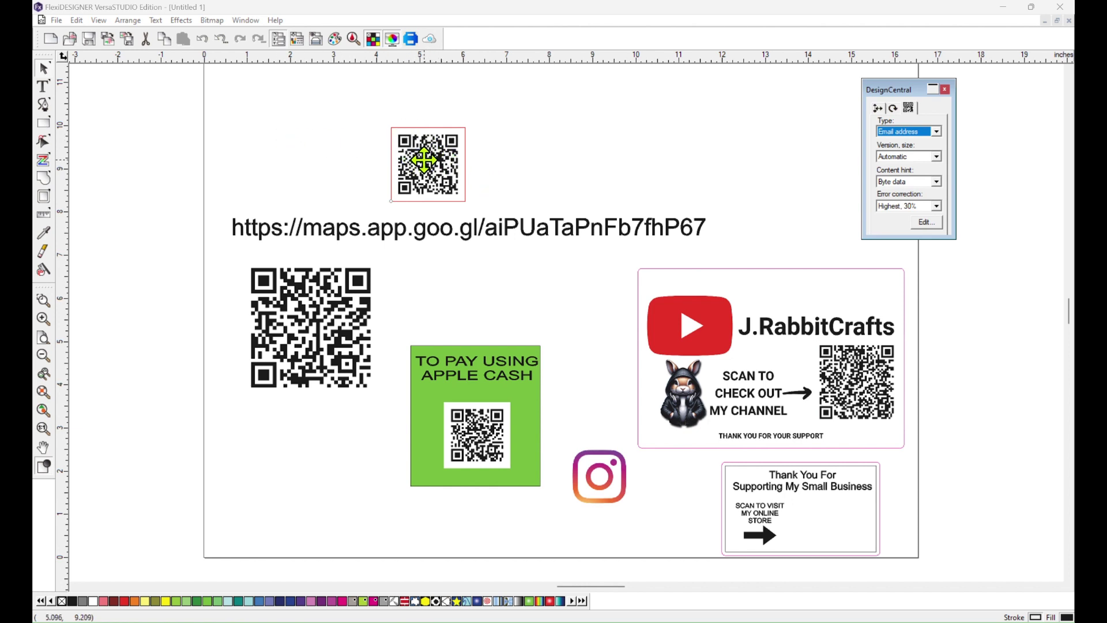
Move the e-mail QR code onto the thank-you card and shrink it to 1.146 in
drag(424, 160, 825, 524)
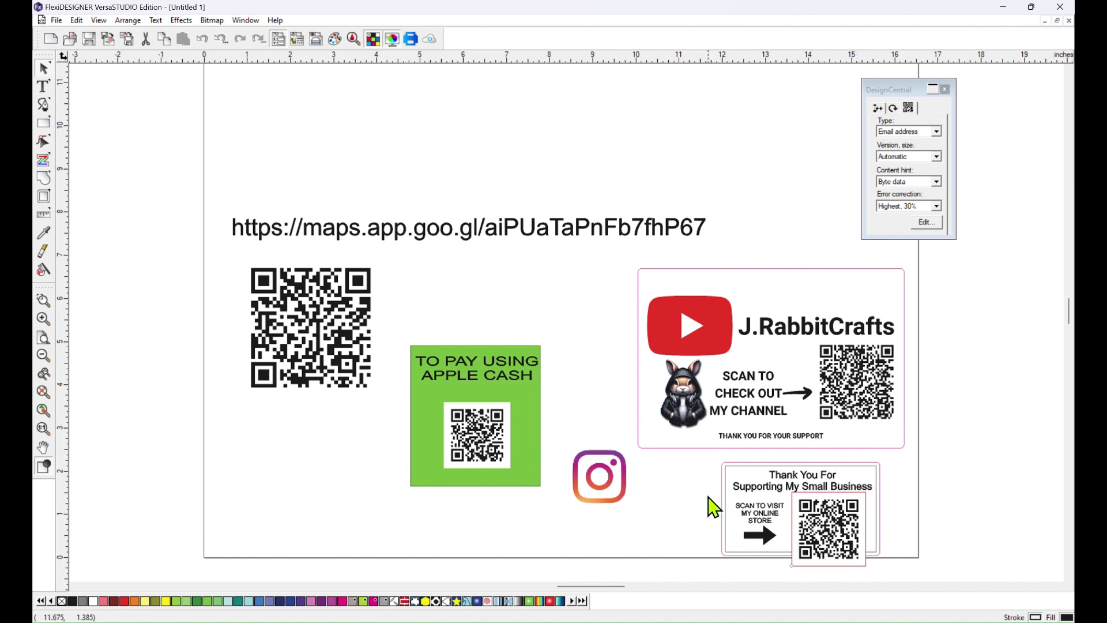
click(854, 516)
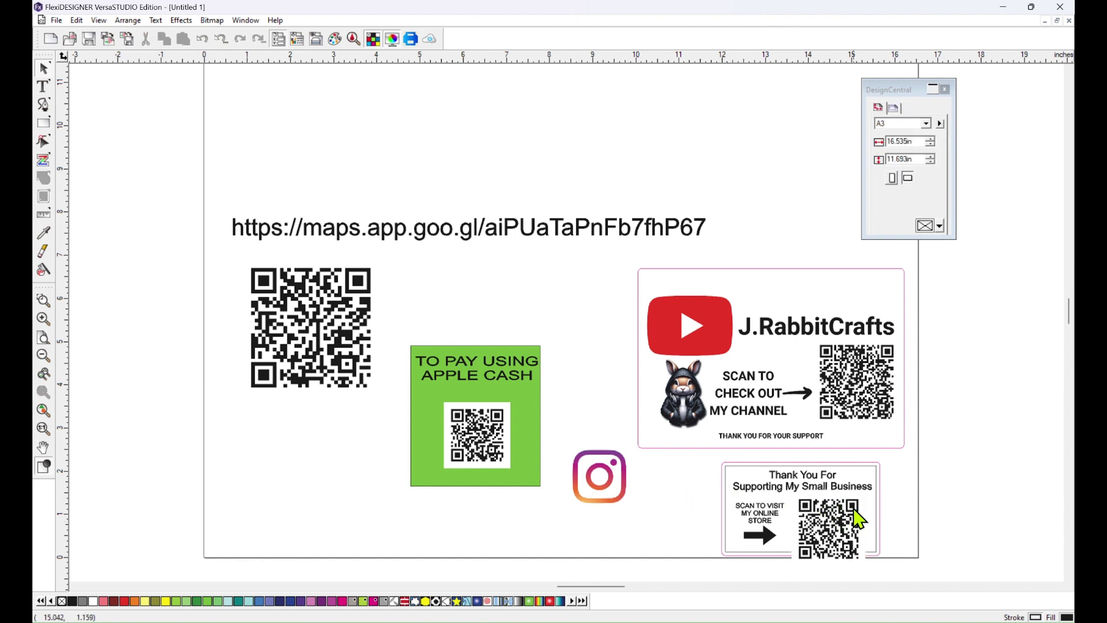
drag(866, 492, 836, 522)
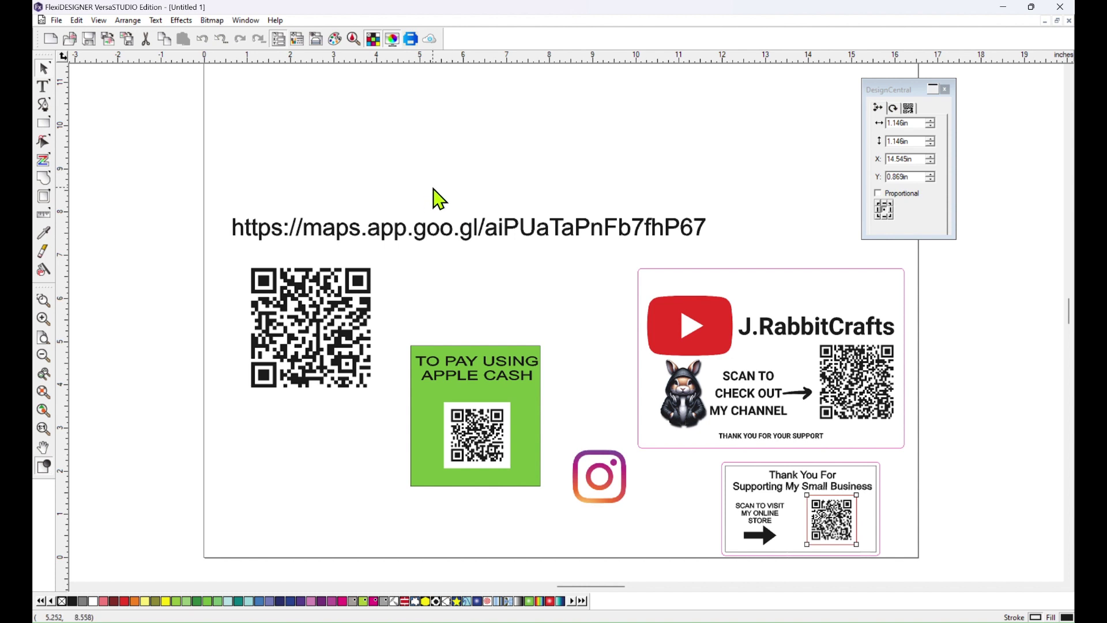
Convert the Google Maps link text into a QR code and set its type to Web URL
click(156, 21)
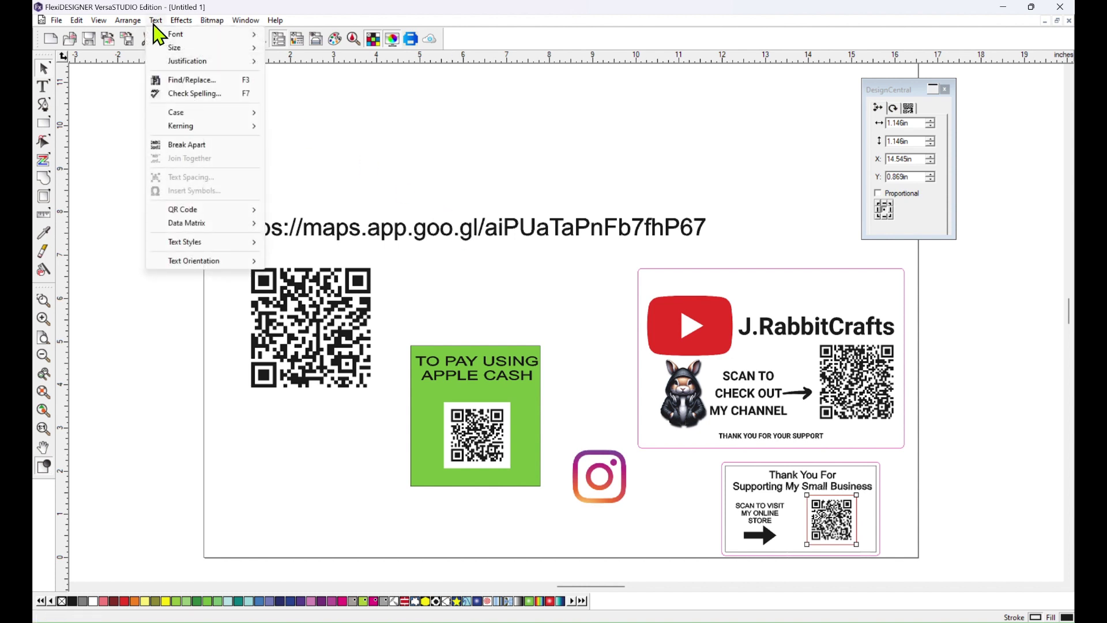
click(338, 177)
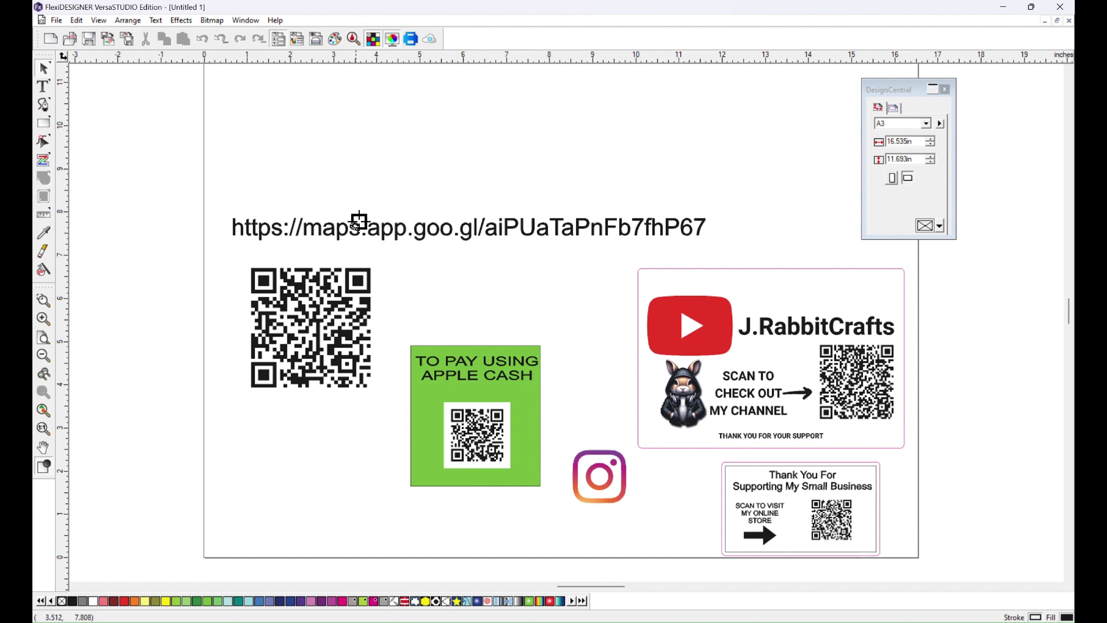
click(324, 228)
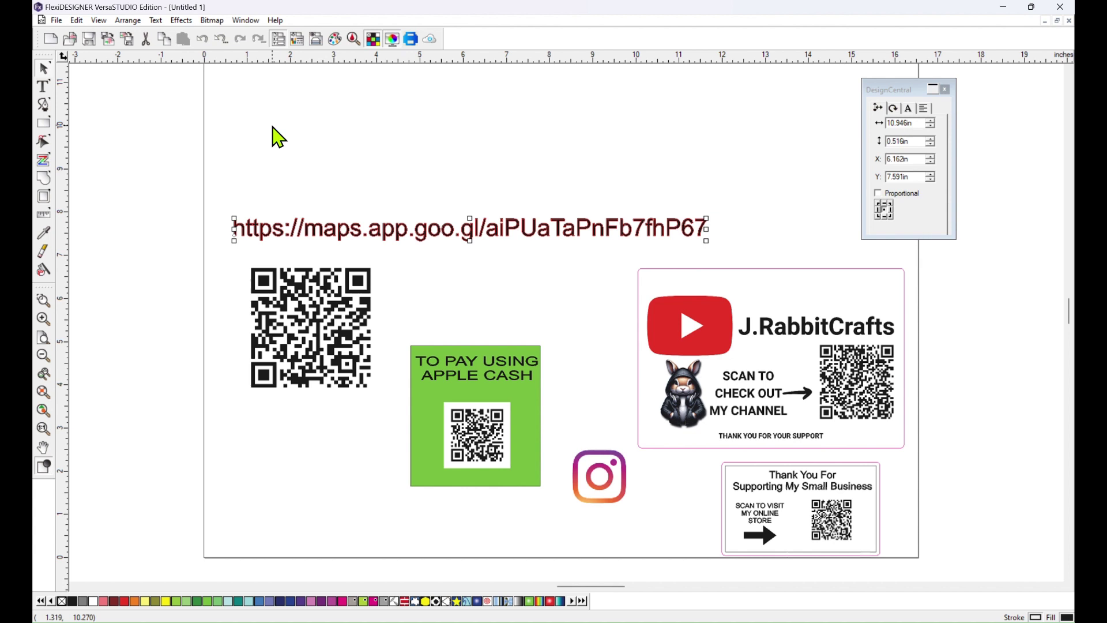
click(156, 21)
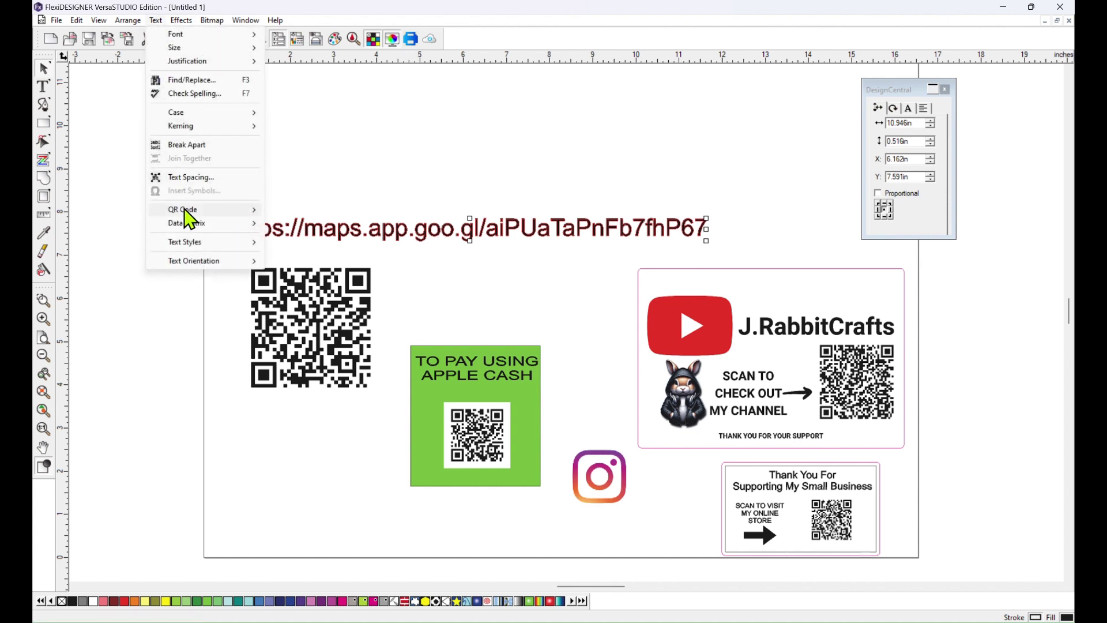
click(309, 214)
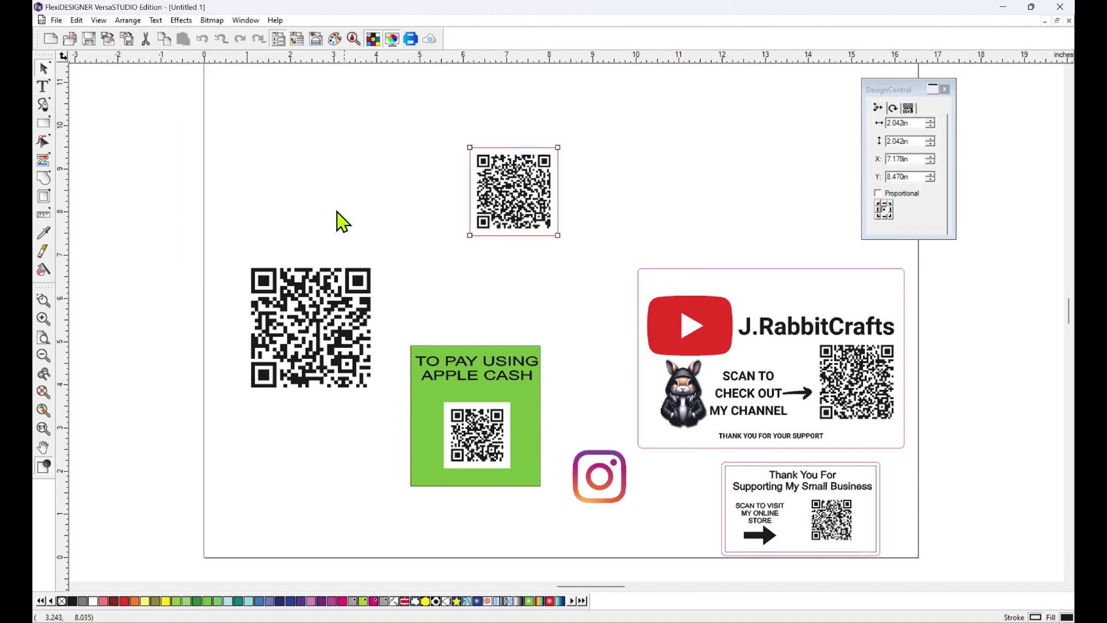
click(909, 109)
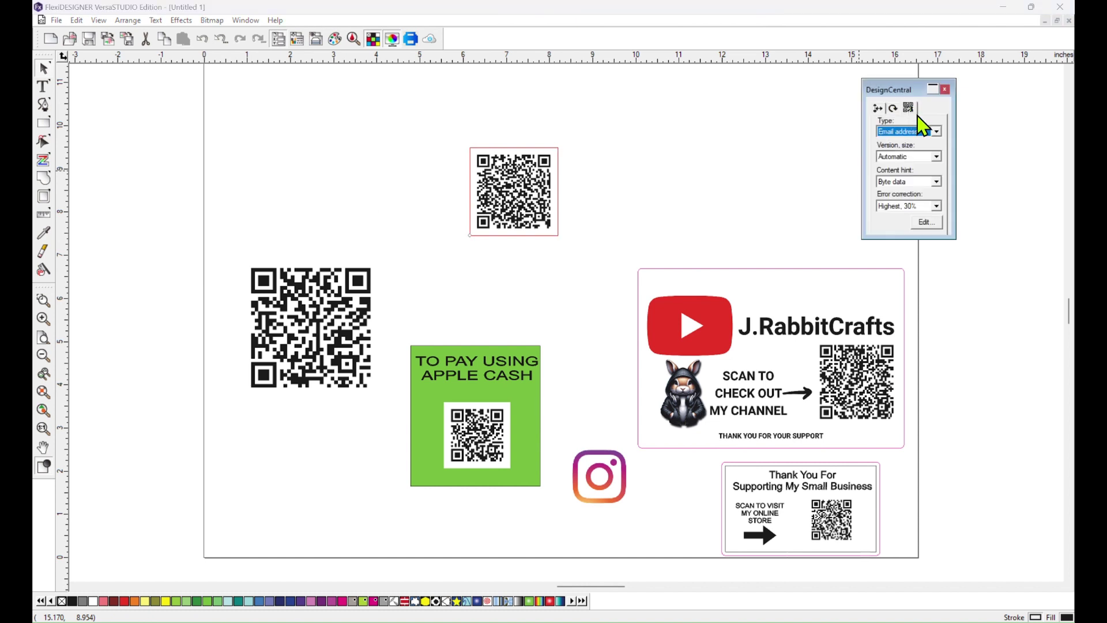
click(937, 132)
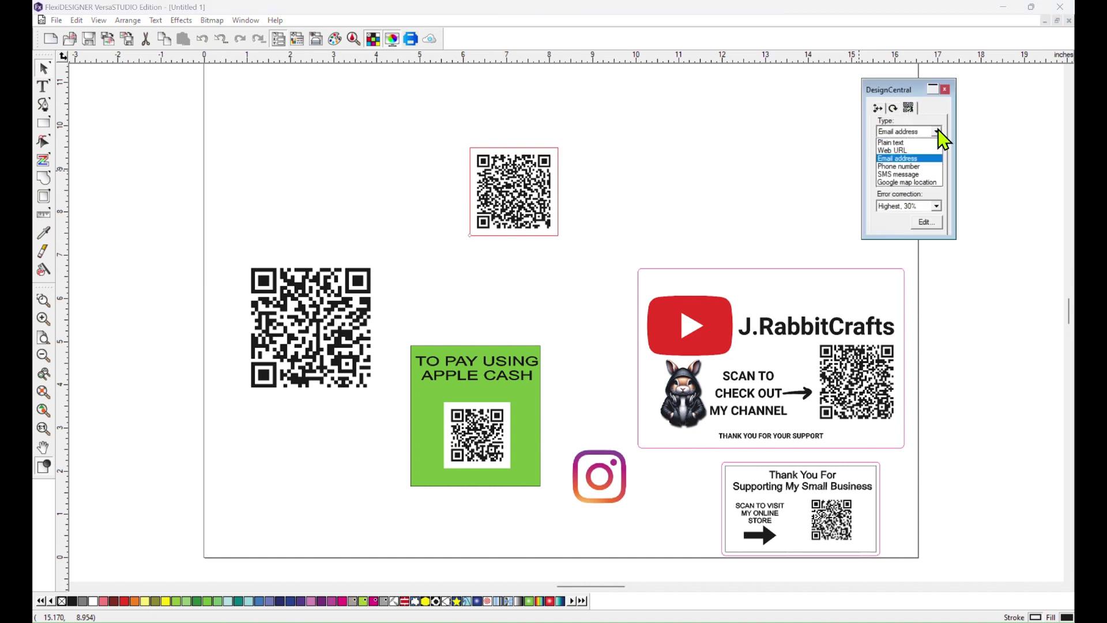
click(893, 151)
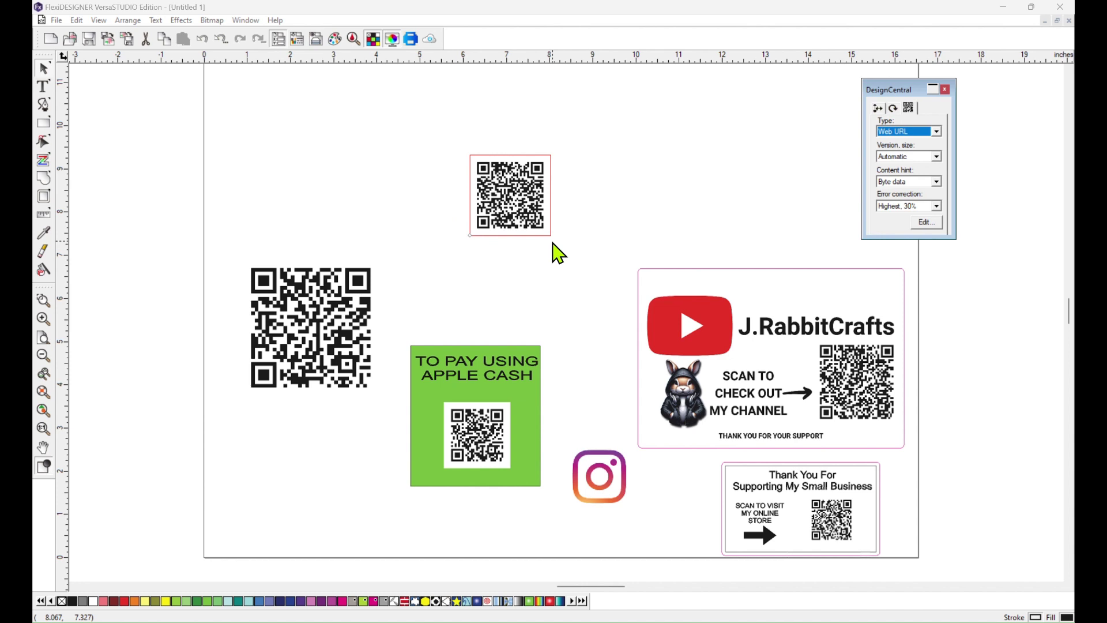
Move the maps QR code to the upper left and copy the Instagram icon onto its corner
drag(508, 202, 410, 164)
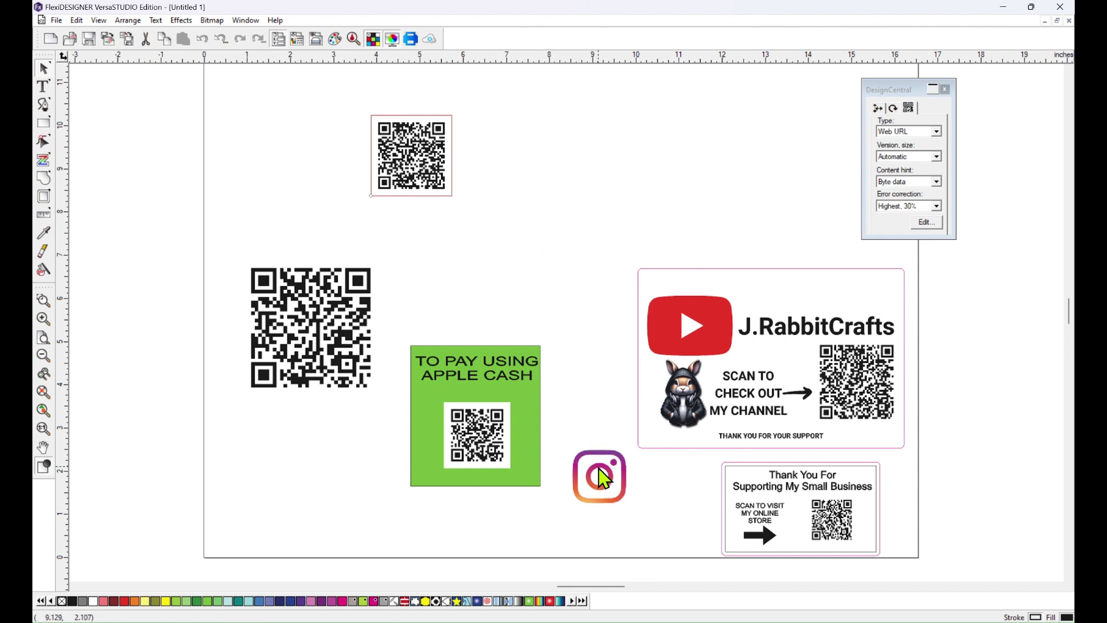
drag(600, 476, 403, 153)
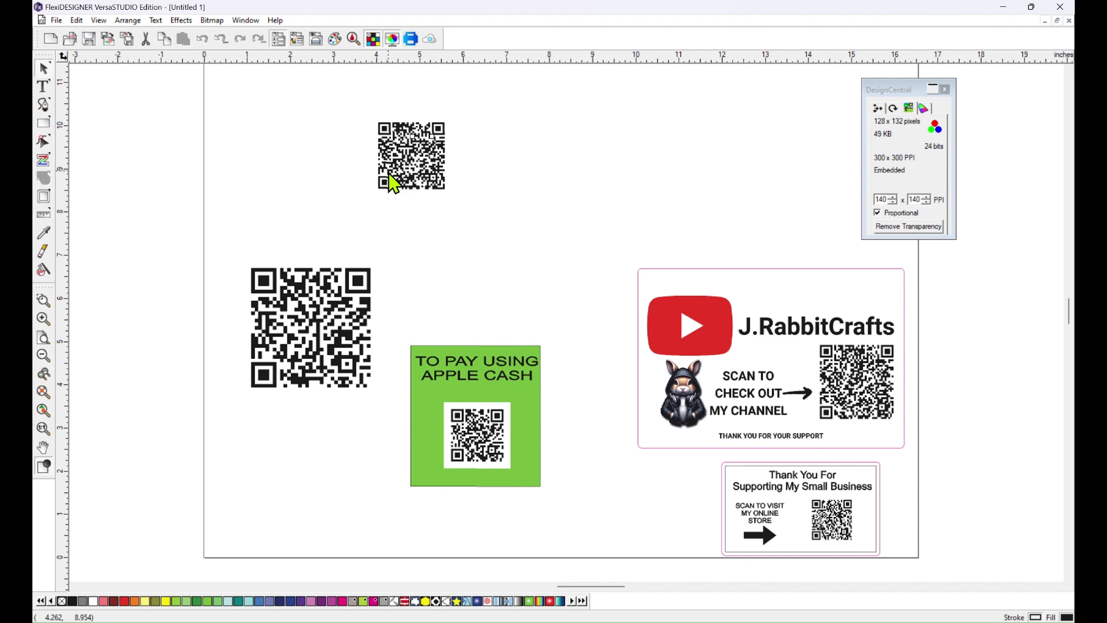
drag(392, 181, 289, 203)
click(413, 165)
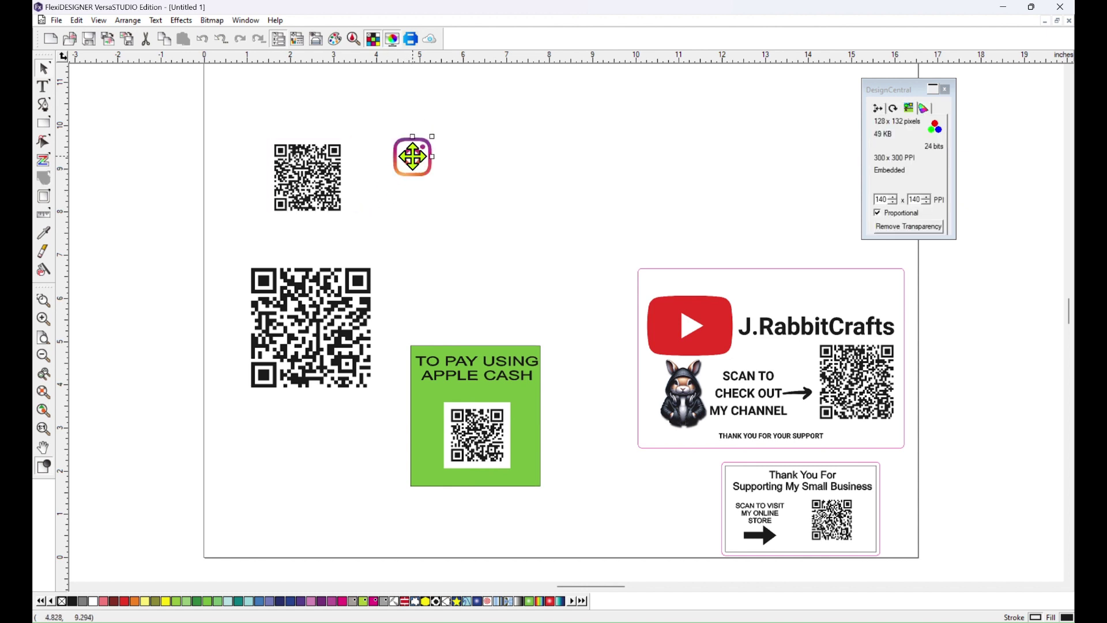
drag(412, 156, 349, 151)
Bring the Instagram icon to the front, centre it over the QR code, and select both
right_click(358, 151)
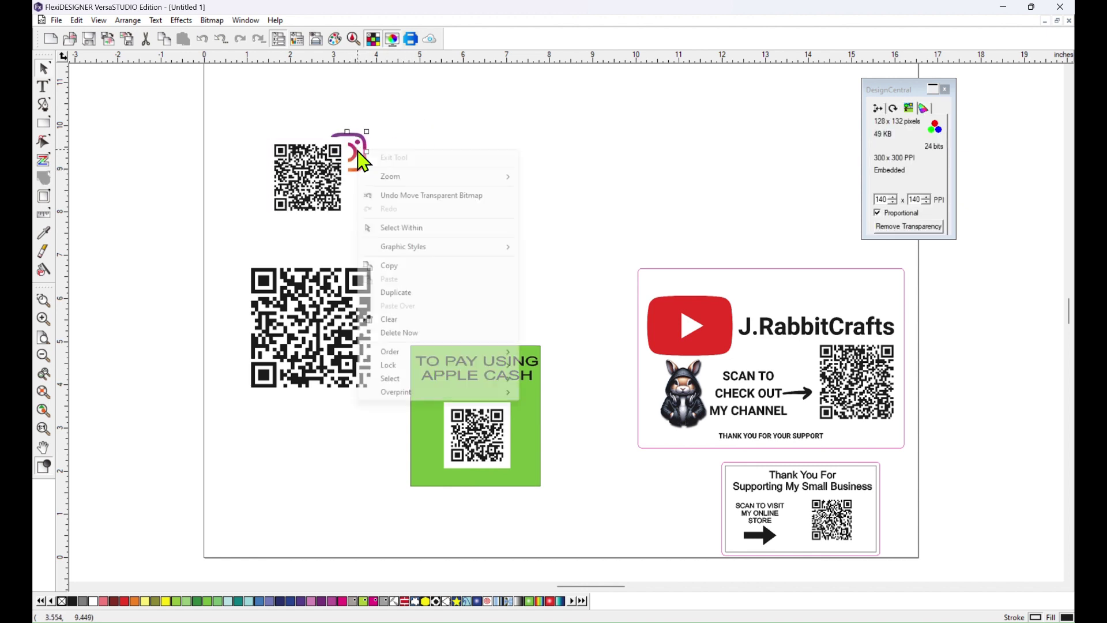
mouse_move(468, 355)
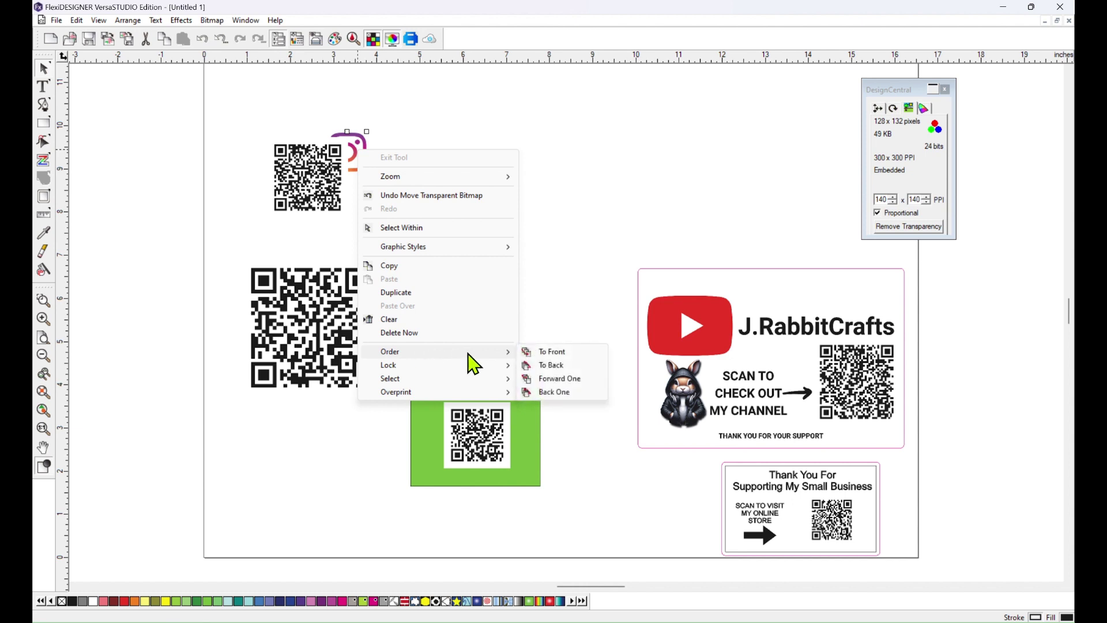
click(551, 351)
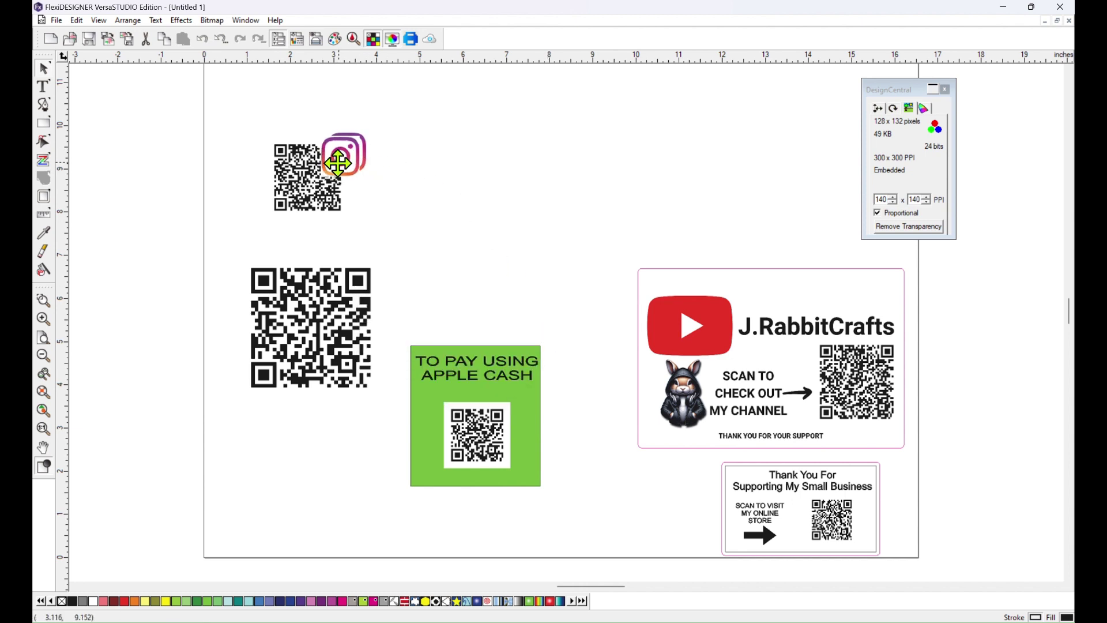
mouse_move(338, 164)
mouse_down()
mouse_move(303, 184)
mouse_move(323, 162)
mouse_up()
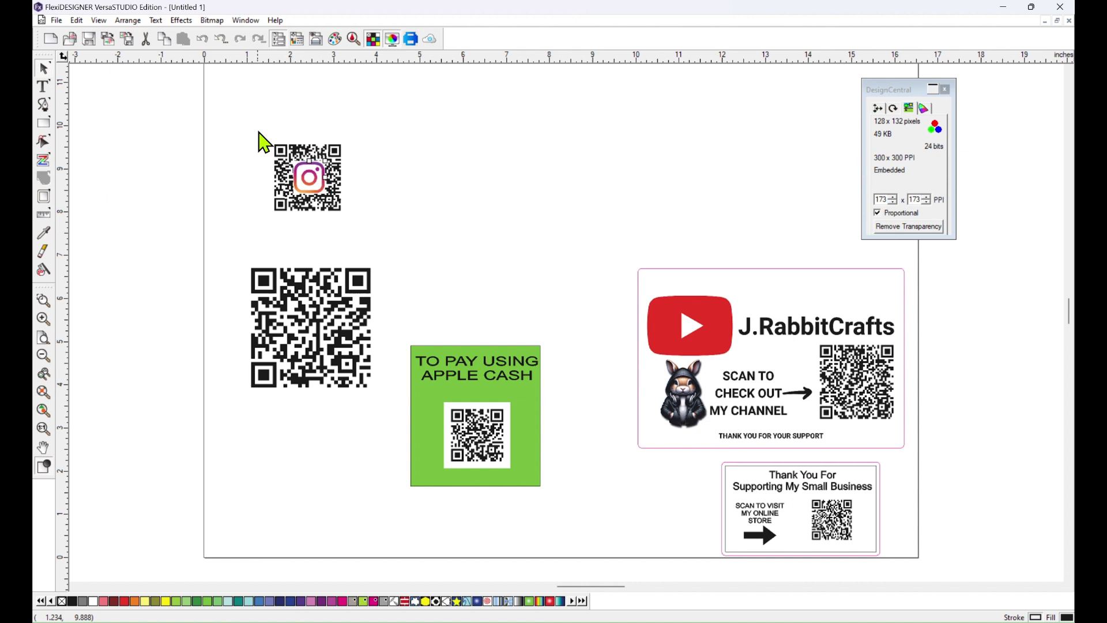
drag(258, 133, 349, 226)
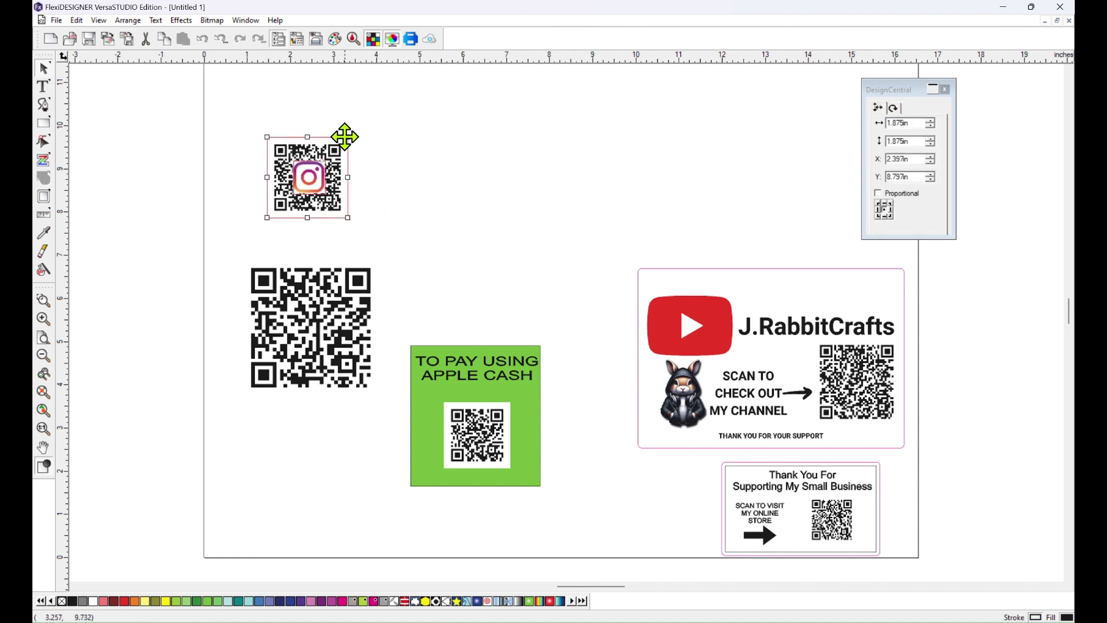
Move the Instagram QR code to the top centre of the page
drag(348, 137, 399, 89)
drag(333, 163, 513, 204)
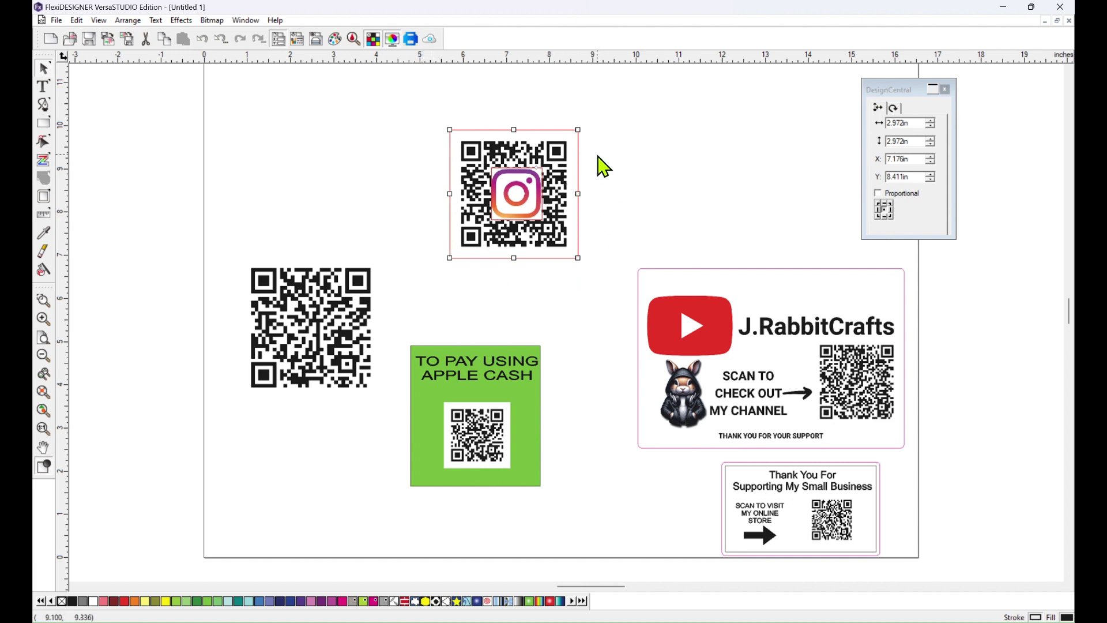
click(591, 173)
Shrink the Instagram icon slightly and show the QR code's encoding settings
click(518, 199)
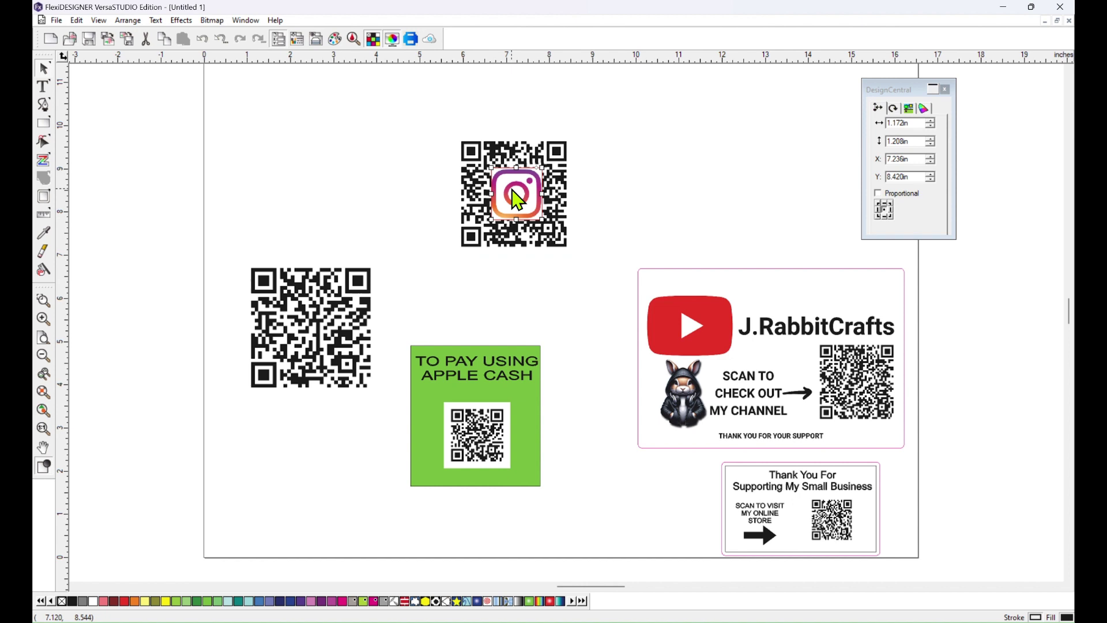
drag(542, 167, 512, 197)
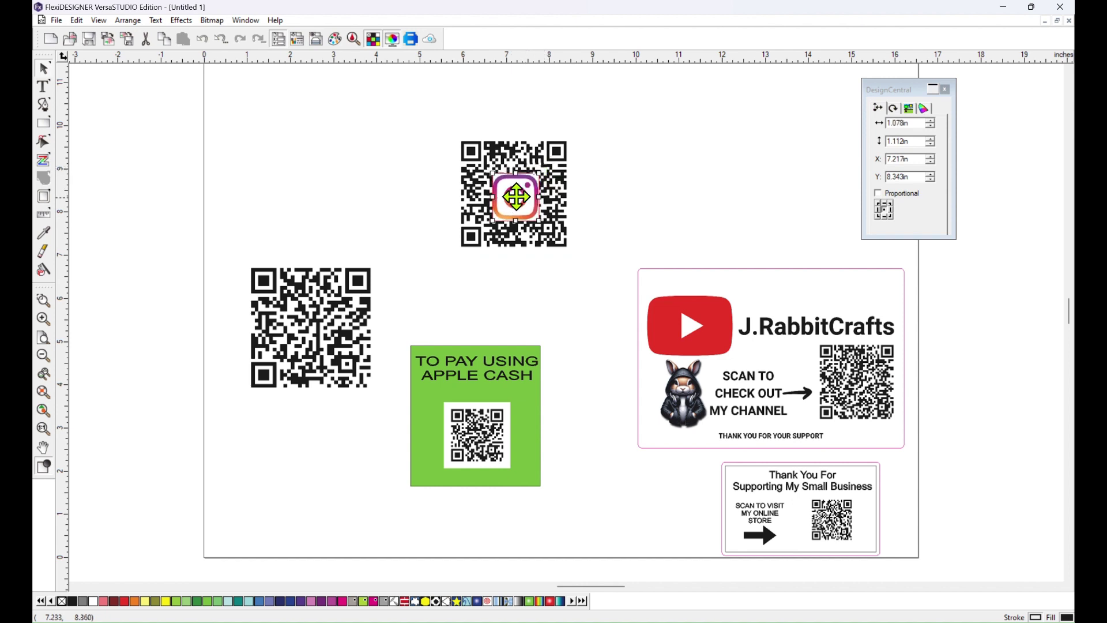
click(567, 164)
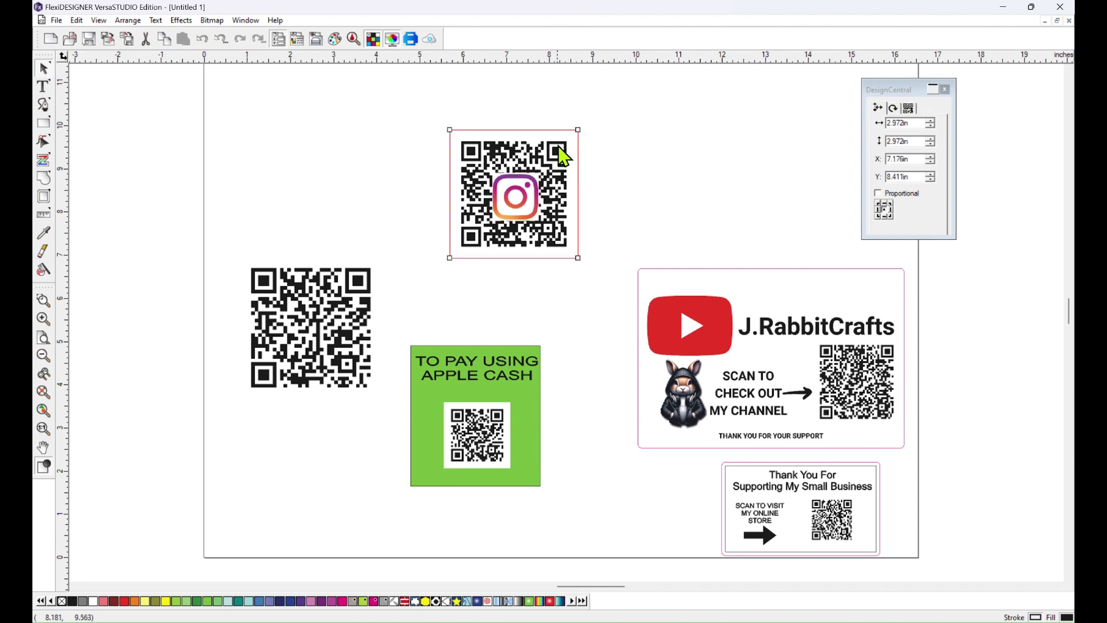
click(909, 108)
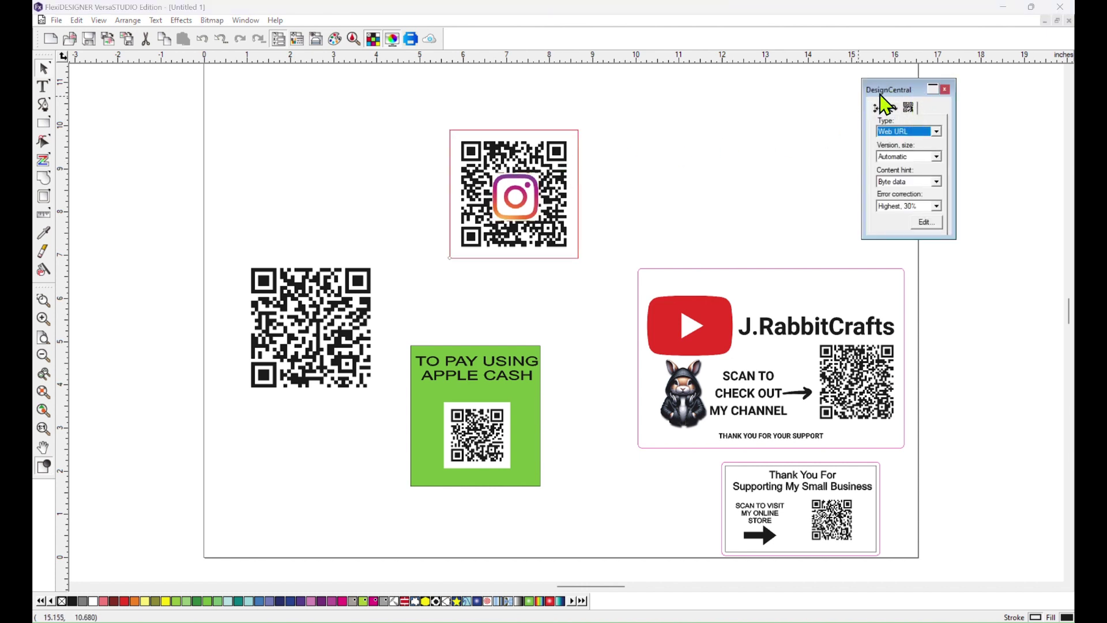
Keep the QR code's error correction at Highest, 30%
drag(881, 96, 630, 100)
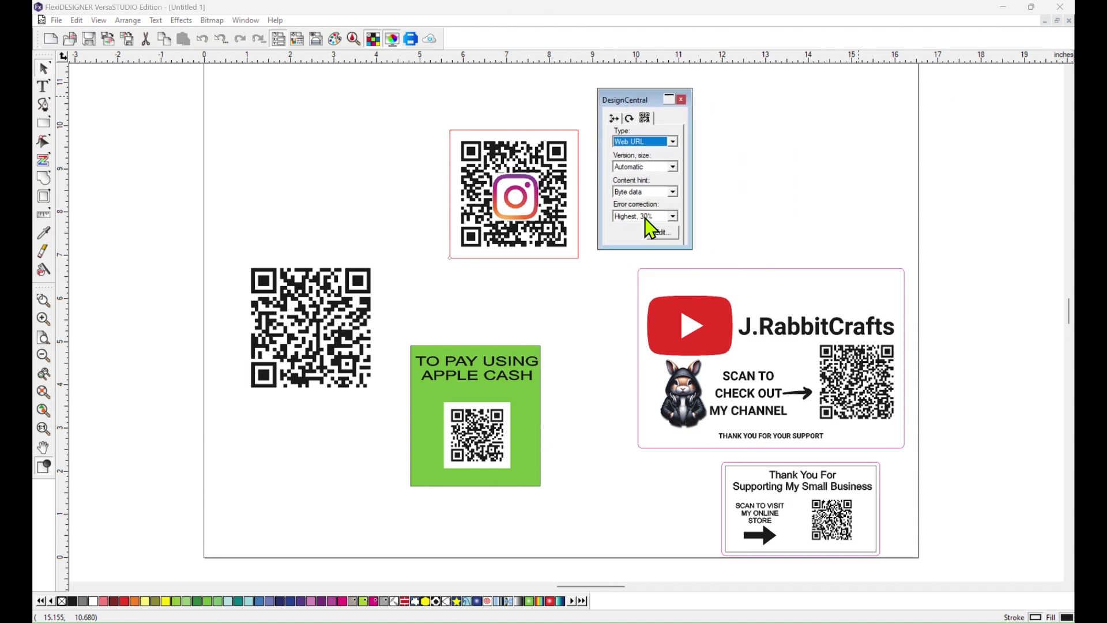
click(673, 216)
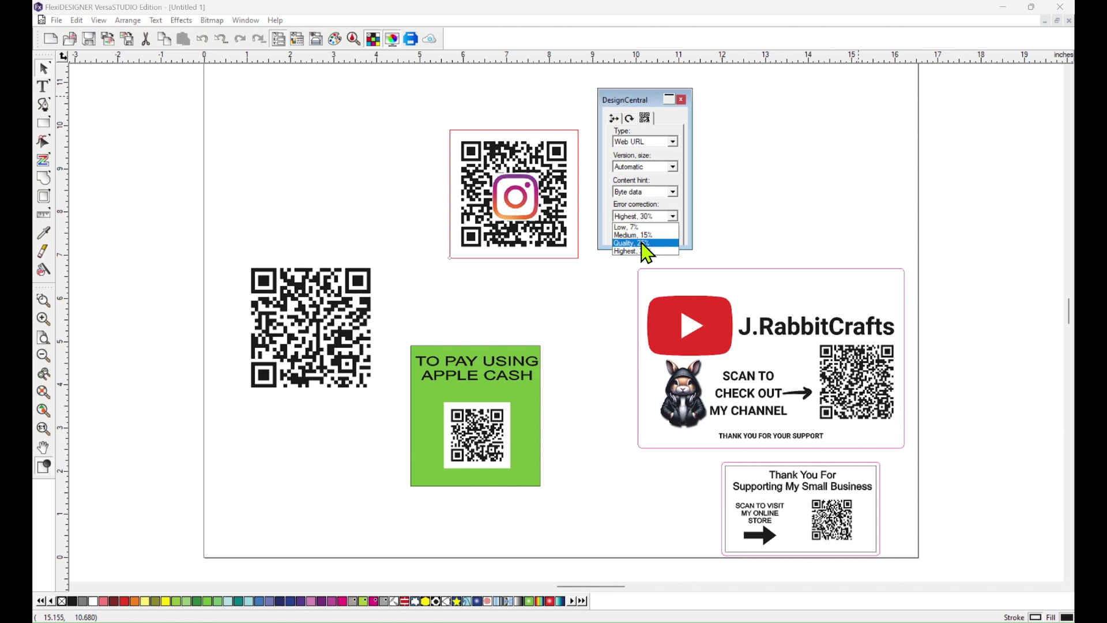
click(715, 223)
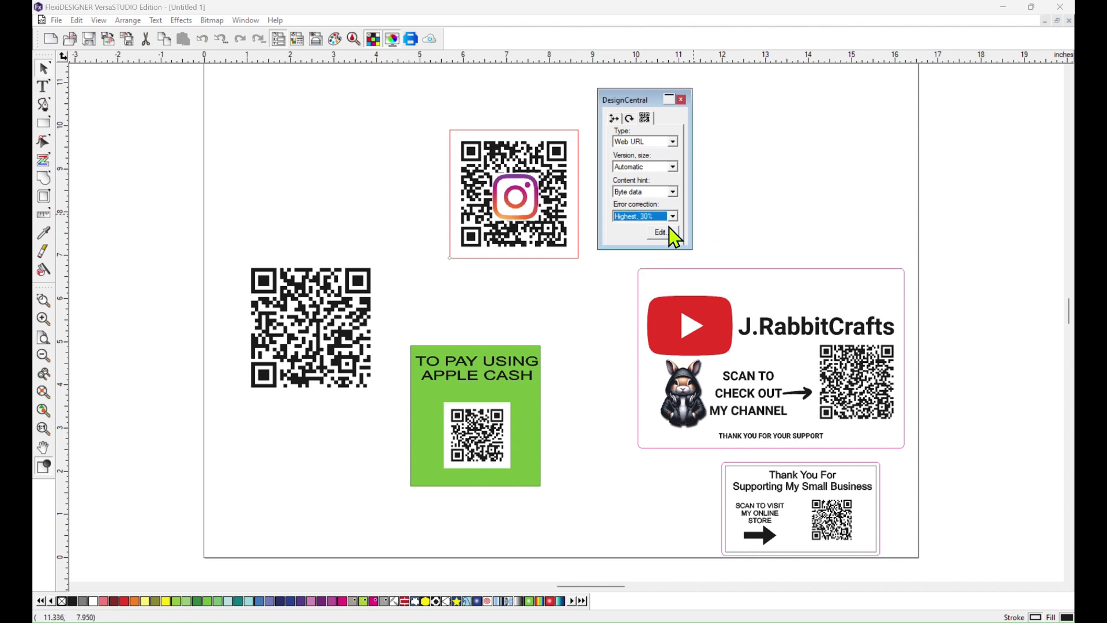
drag(634, 99, 731, 92)
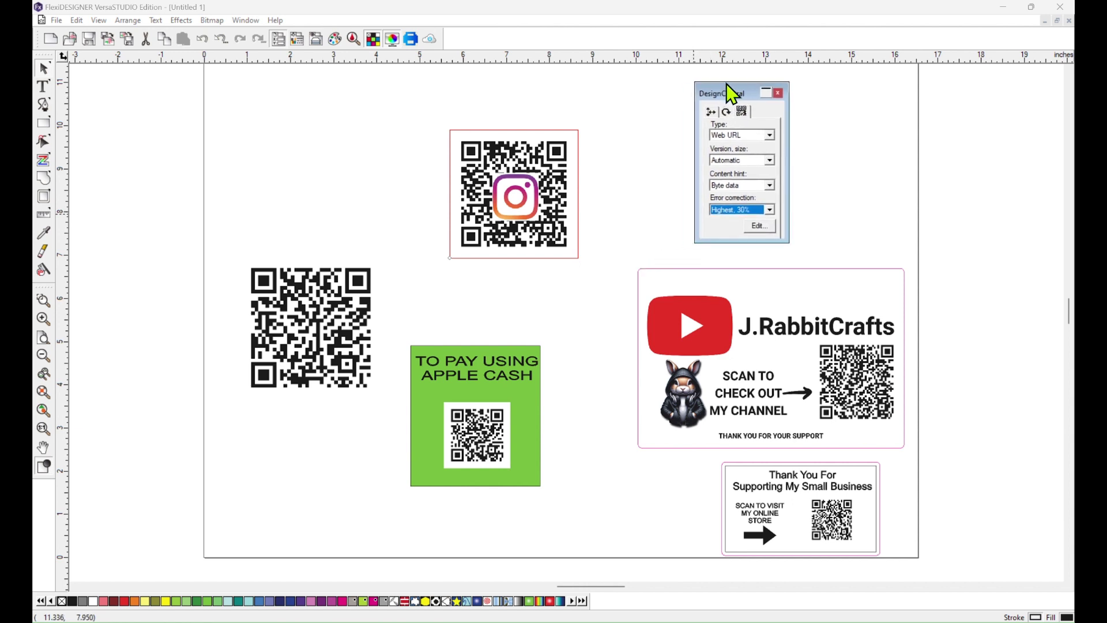
Nudge the Instagram icon to re-centre it on the 2.972 in QR code
click(517, 199)
drag(517, 199, 521, 202)
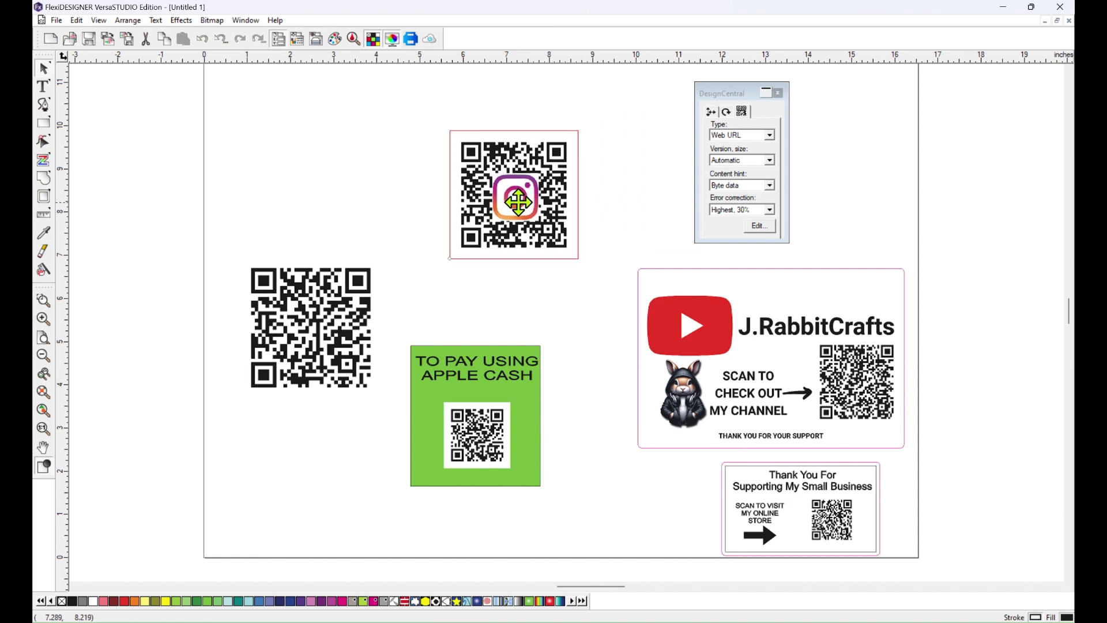
click(620, 163)
click(519, 193)
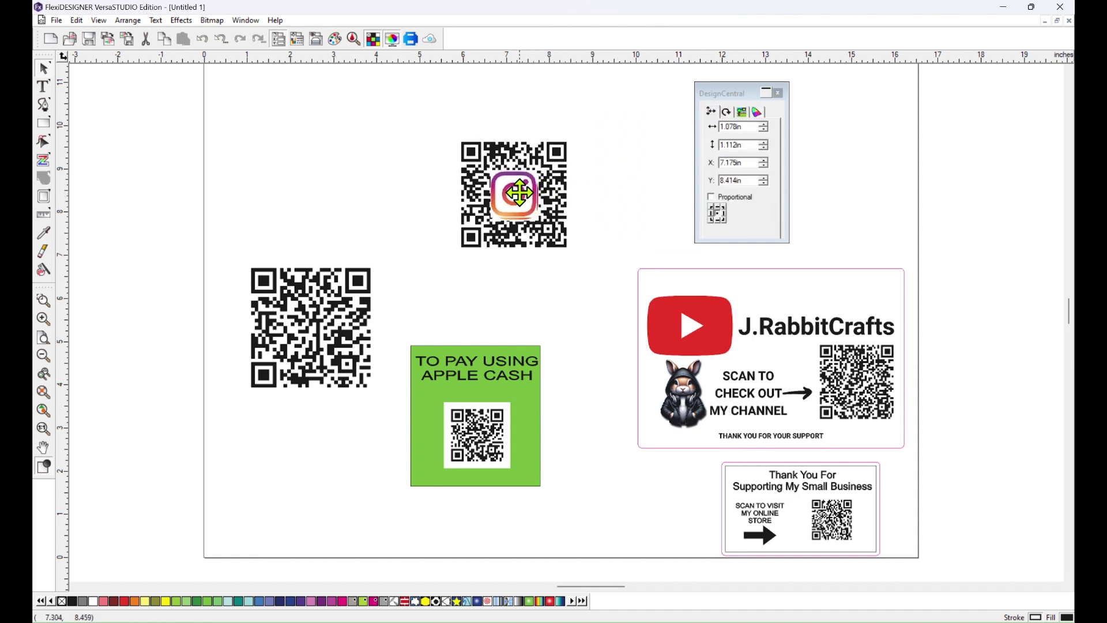
drag(519, 193, 516, 197)
drag(421, 114, 600, 266)
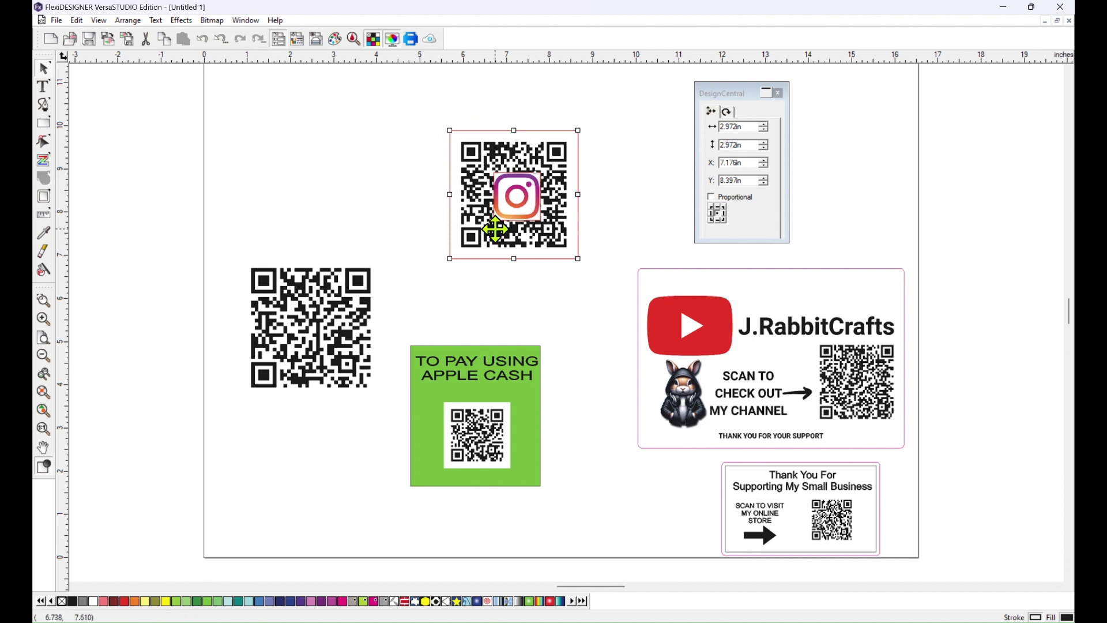
key(ctrl+z)
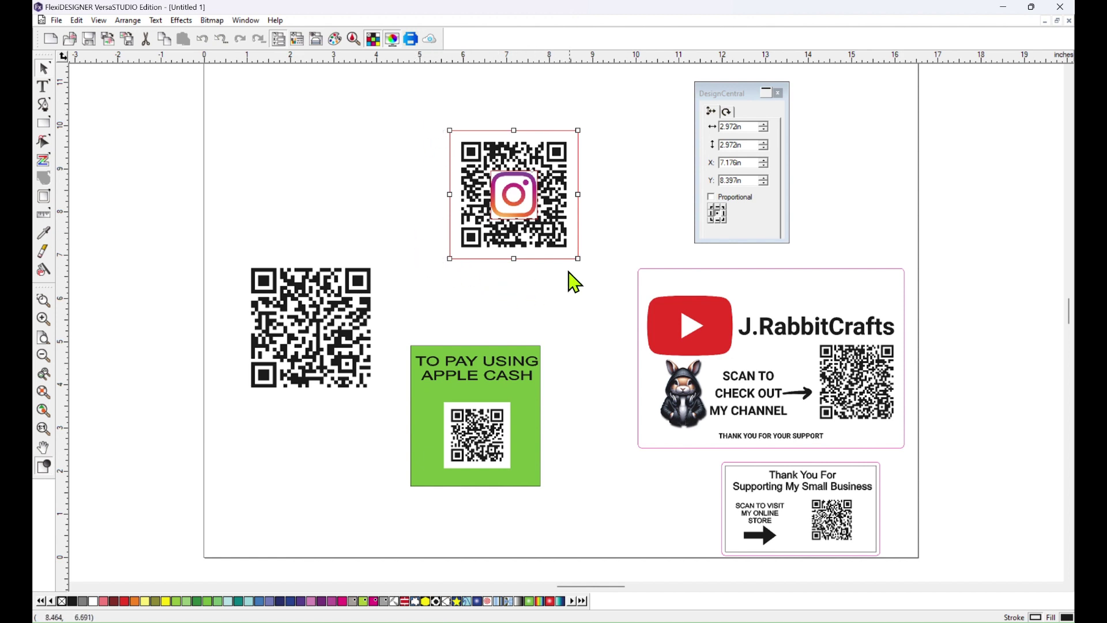
Shrink the Instagram icon to about 0.950 in wide by resizing from its corner
click(624, 151)
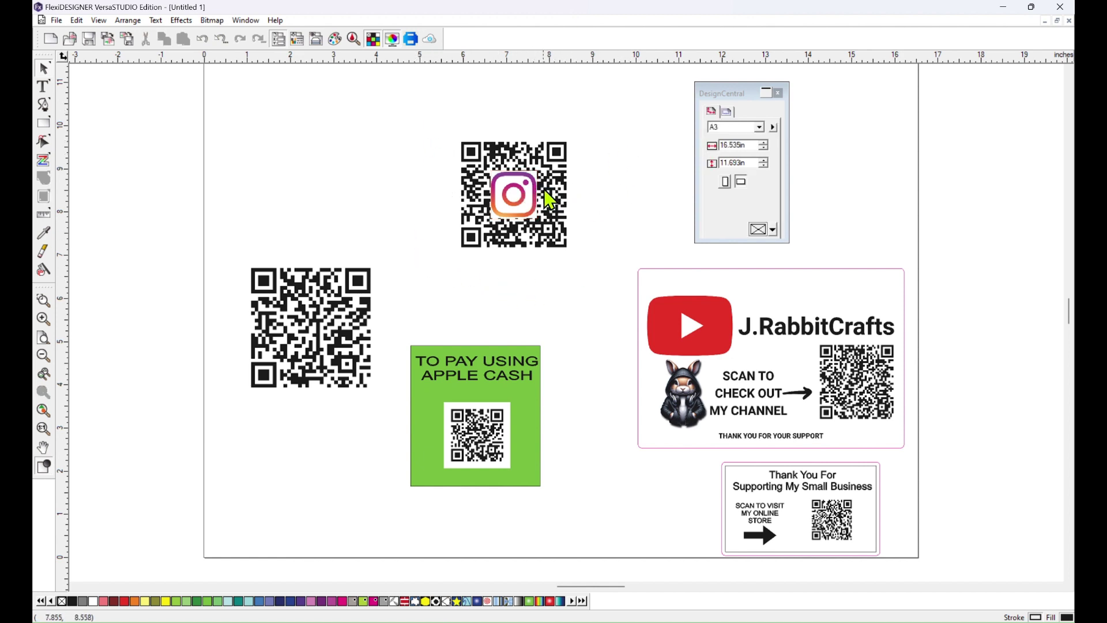
click(513, 204)
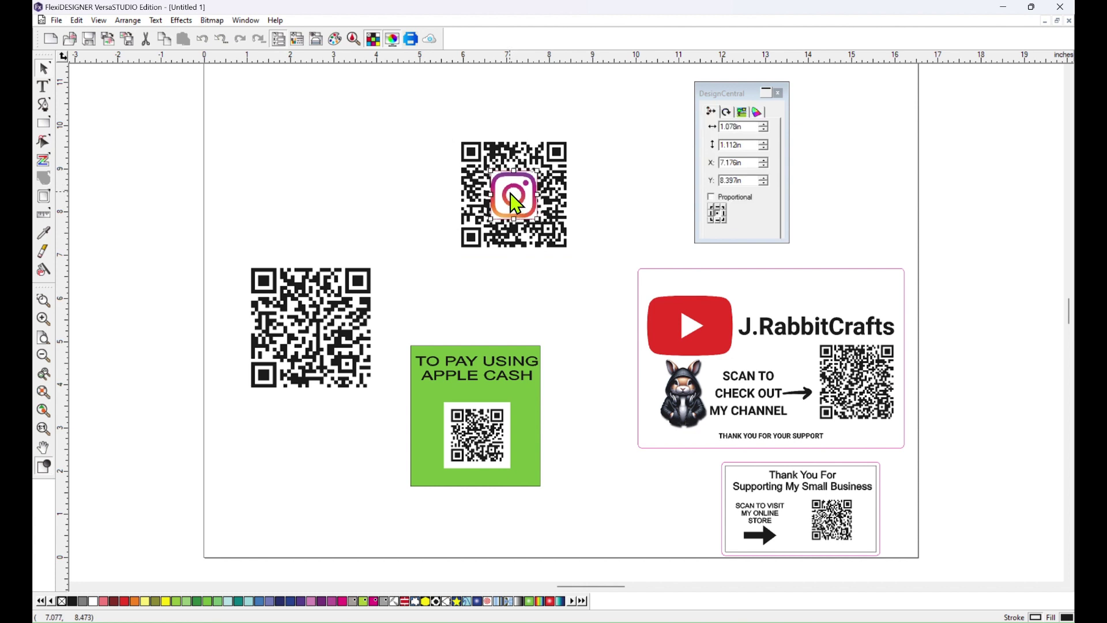
drag(537, 168, 515, 200)
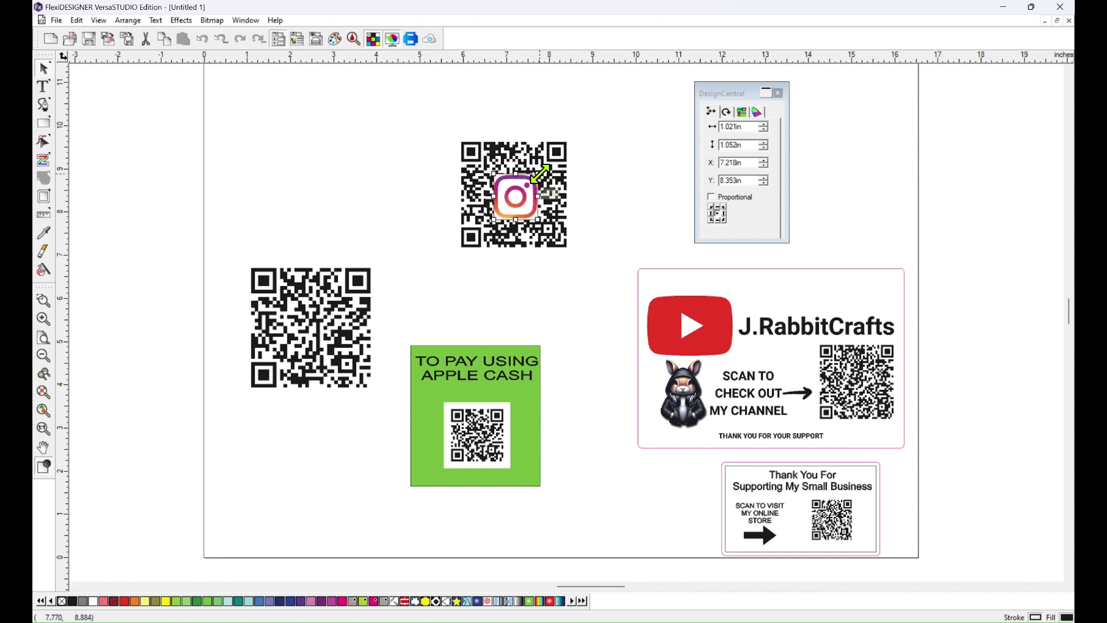
click(597, 171)
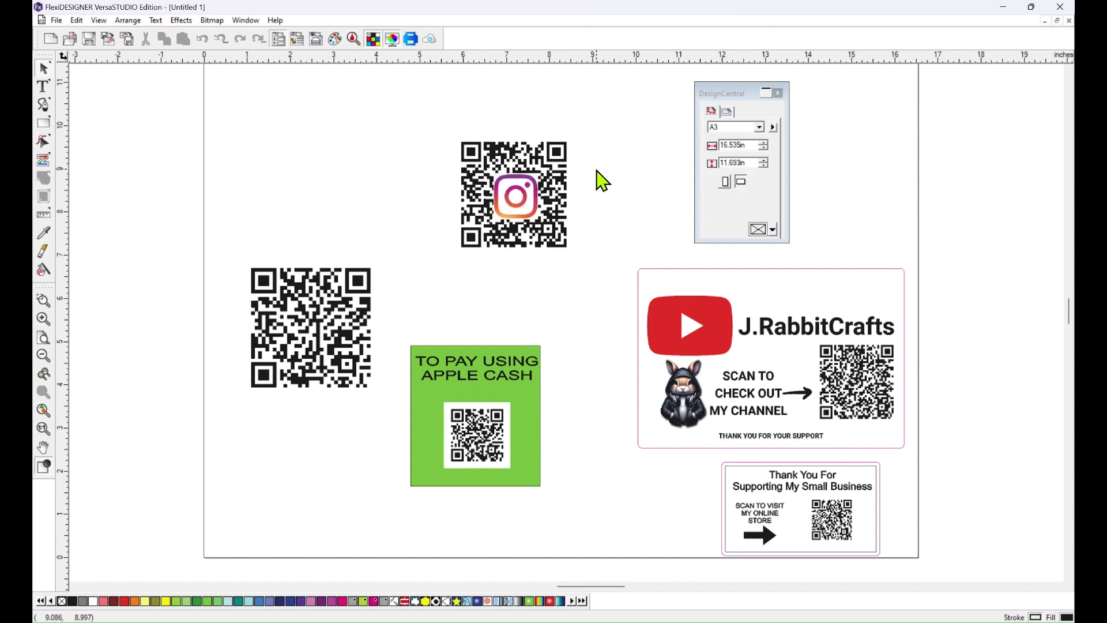
click(514, 195)
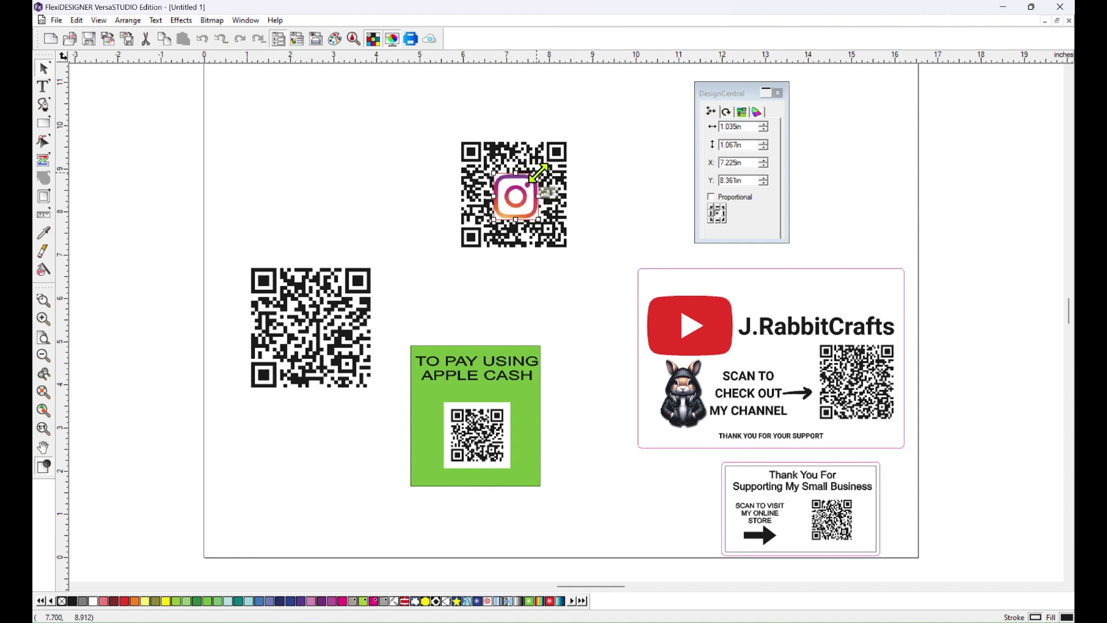
mouse_move(537, 175)
mouse_down()
mouse_move(511, 197)
mouse_move(525, 186)
mouse_up()
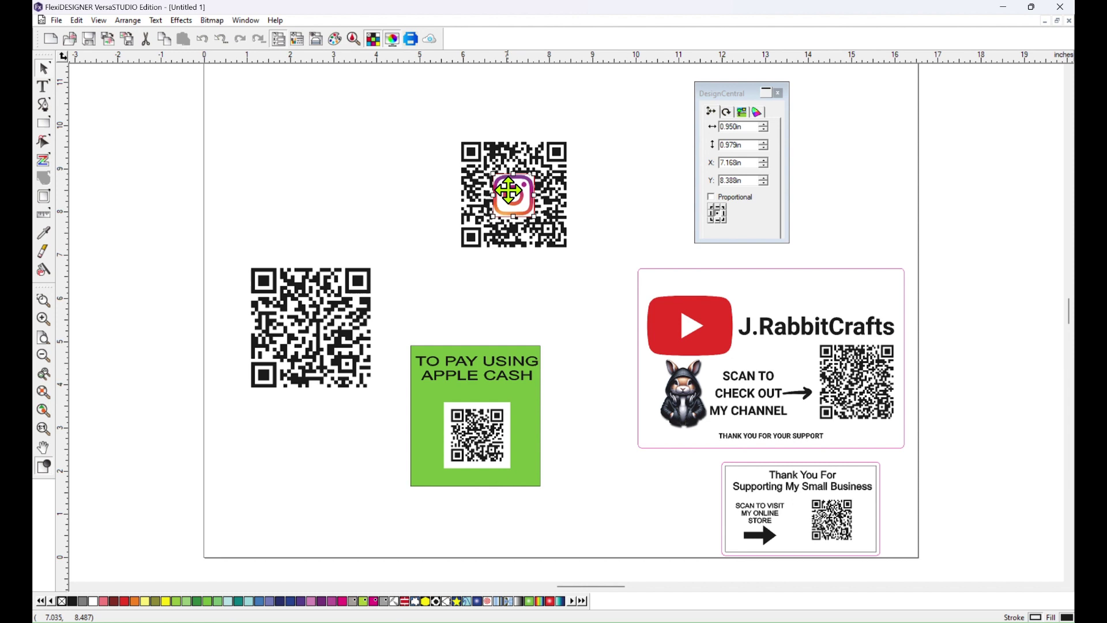
Move the resized Instagram icon back to the centre of the top QR code
click(376, 190)
click(530, 207)
drag(513, 192, 490, 171)
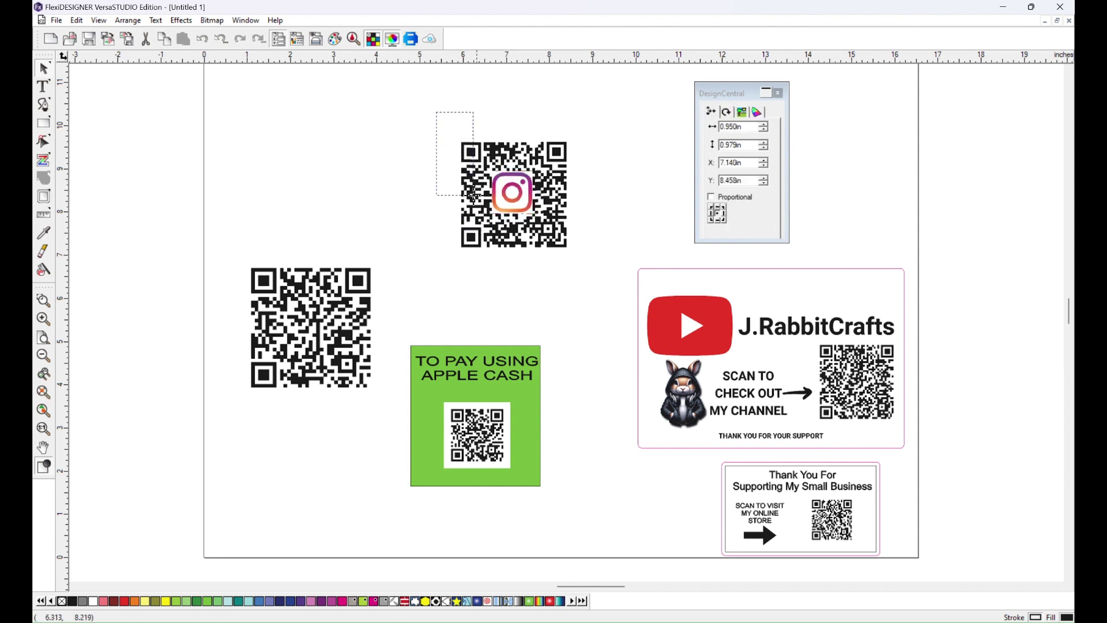